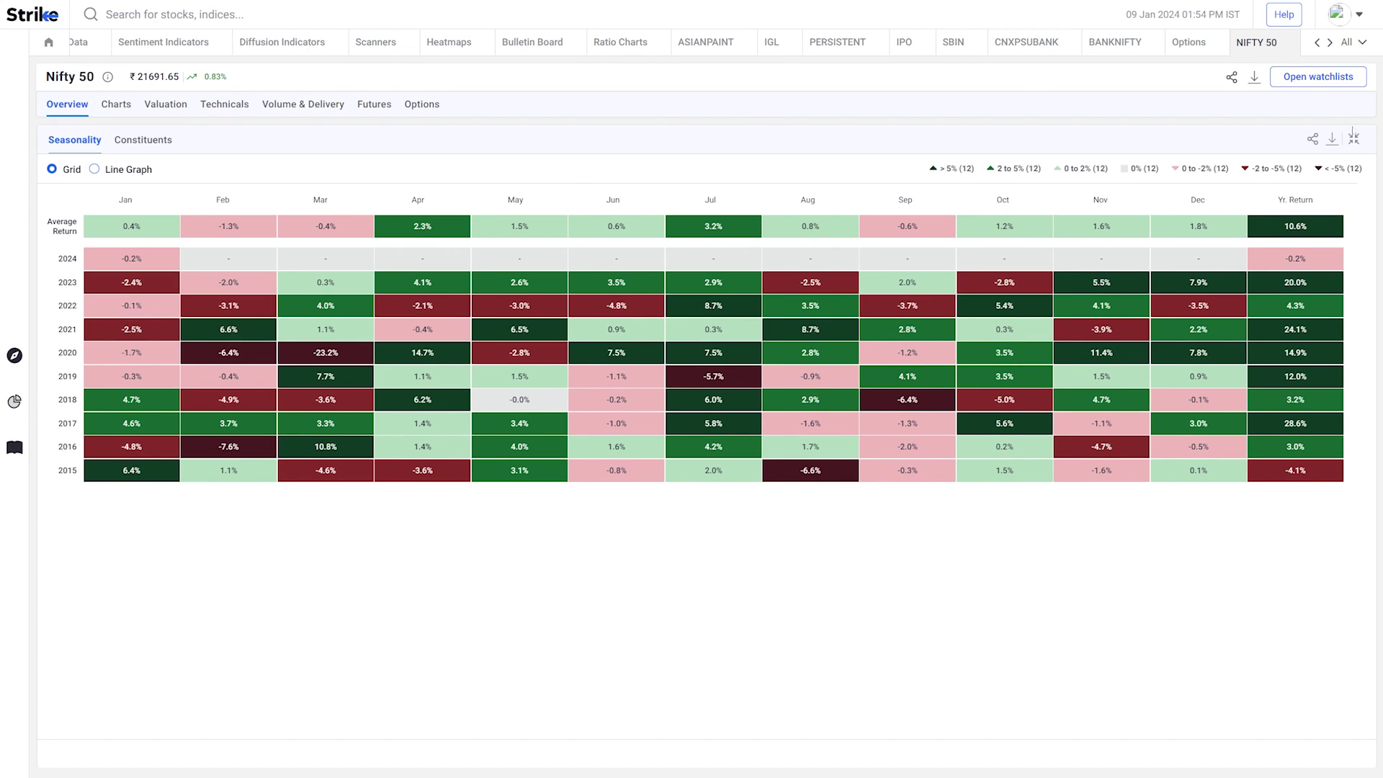
Show Nifty 50 seasonality as a full-width monthly line chart, then go to Scanners
left_click(1353, 137)
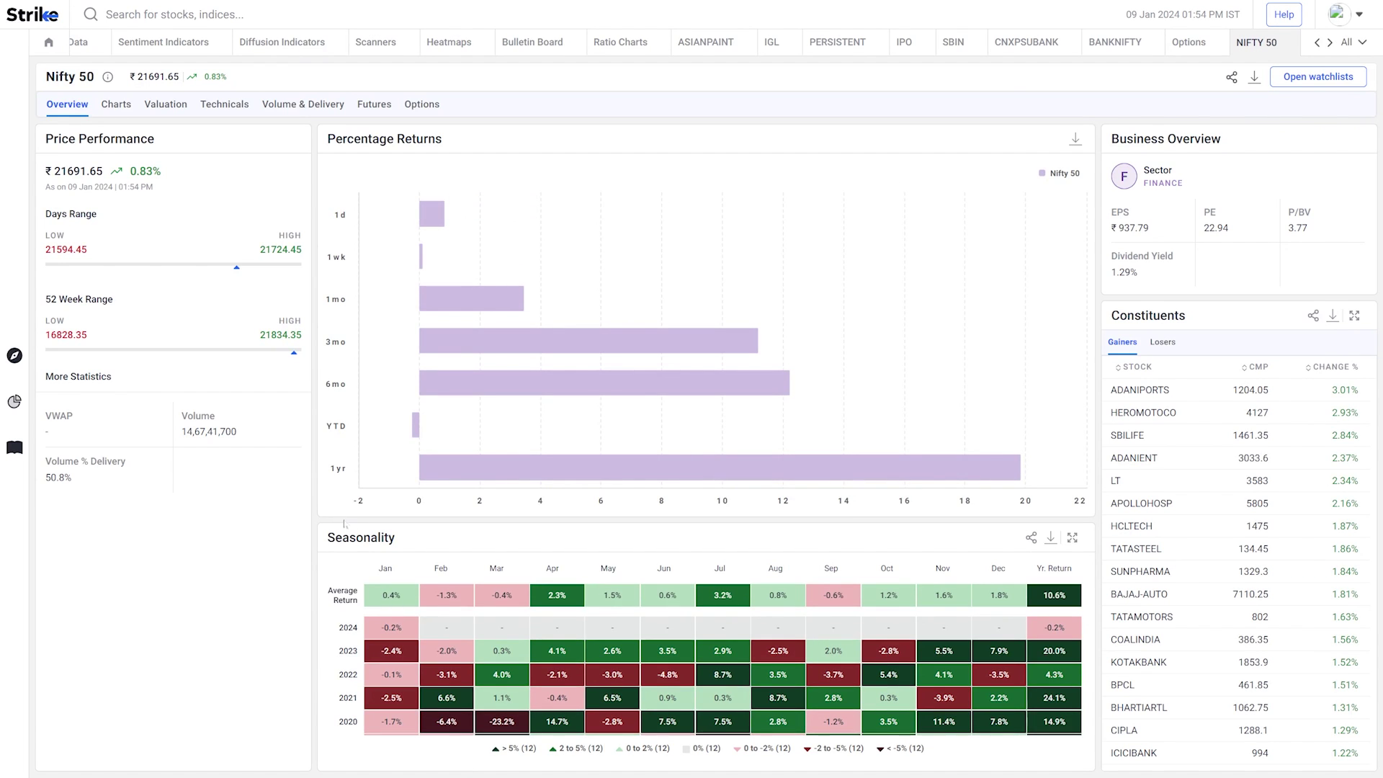
left_click(1071, 537)
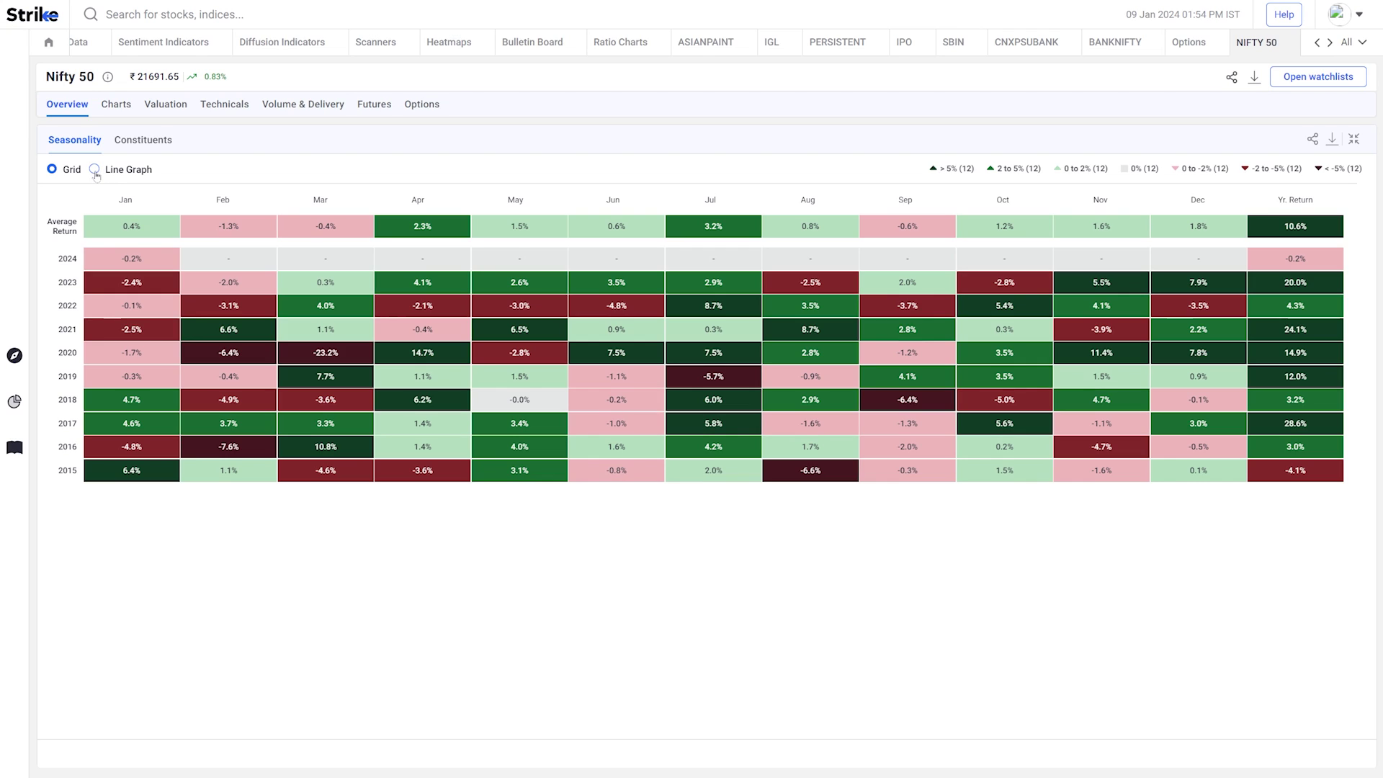
left_click(94, 170)
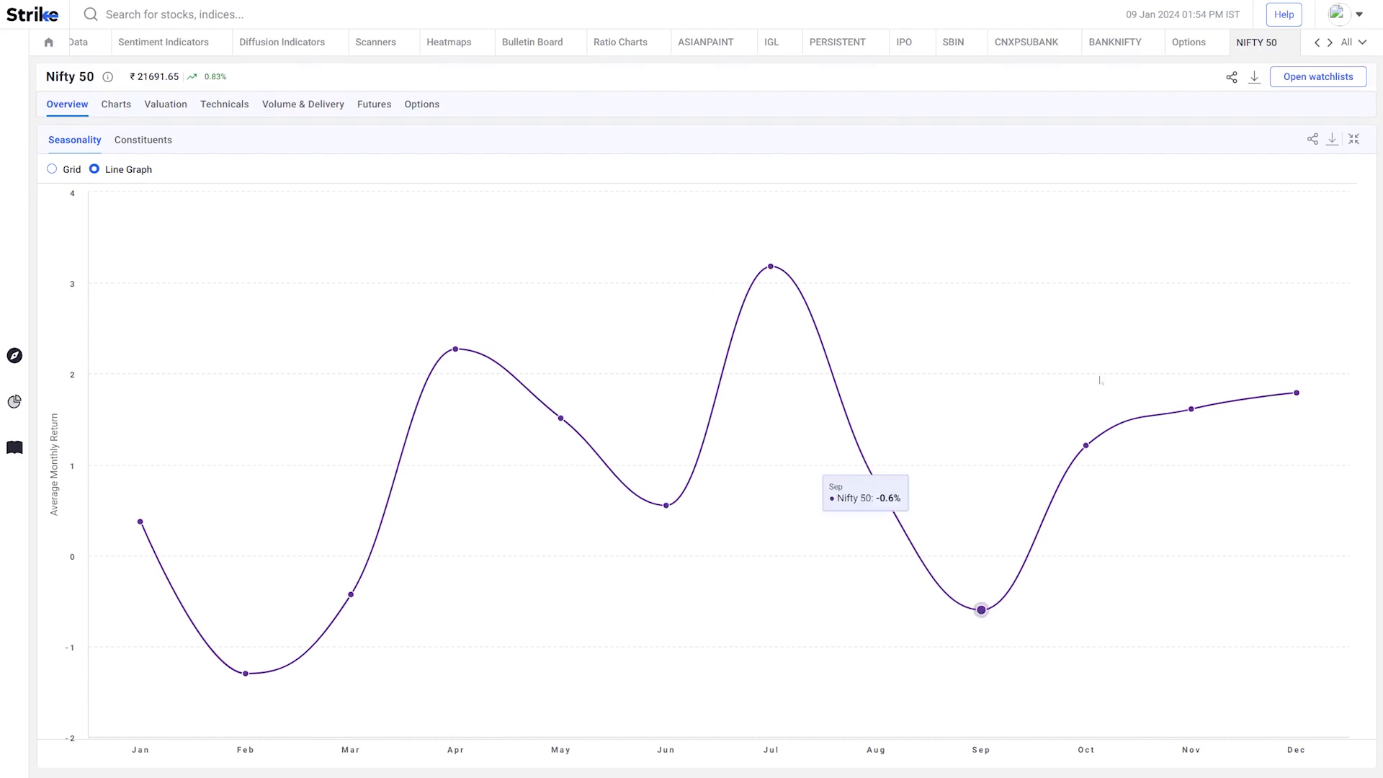
mouse_move(15, 355)
left_click(62, 372)
Open Seasonality Backtest, collapse Technical Scanners, and show only Seasonality scanners via Manage Scanners
left_click(124, 519)
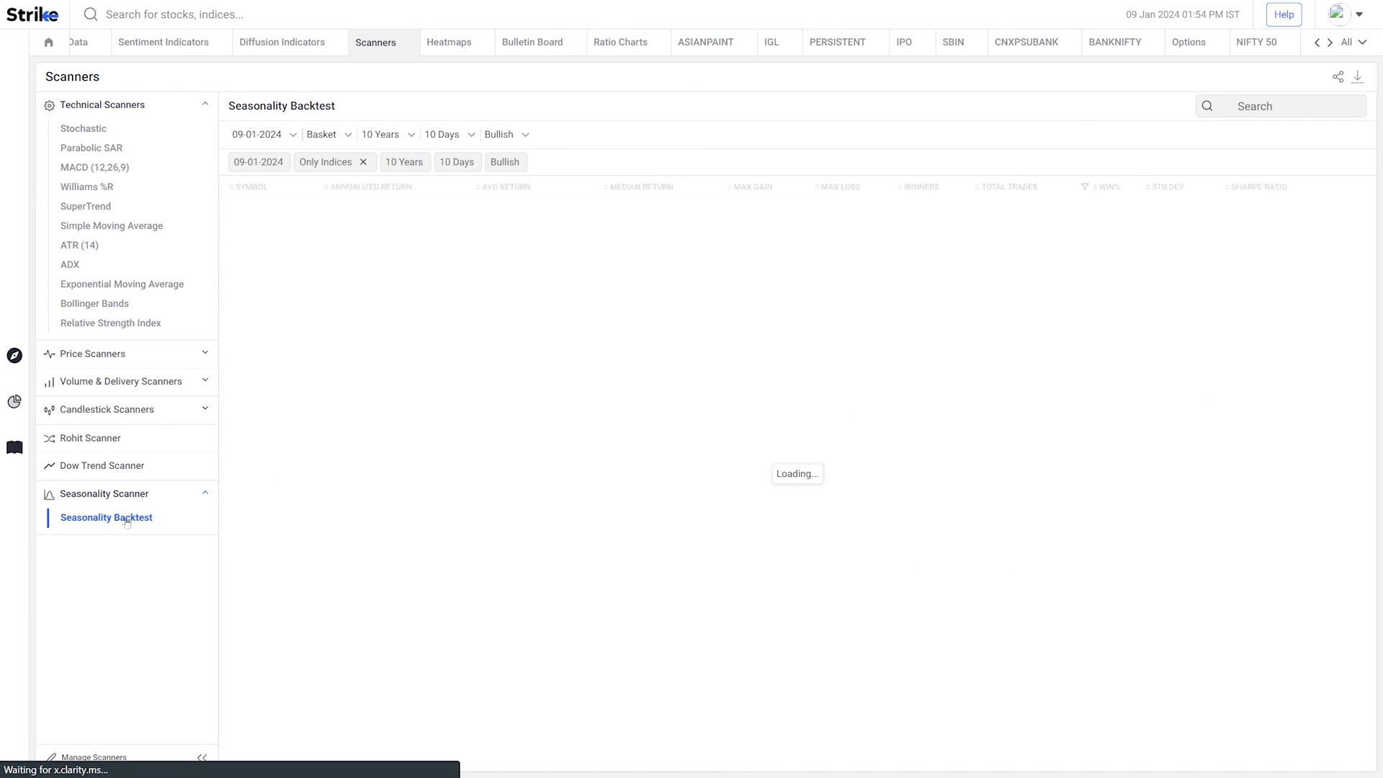
left_click(195, 105)
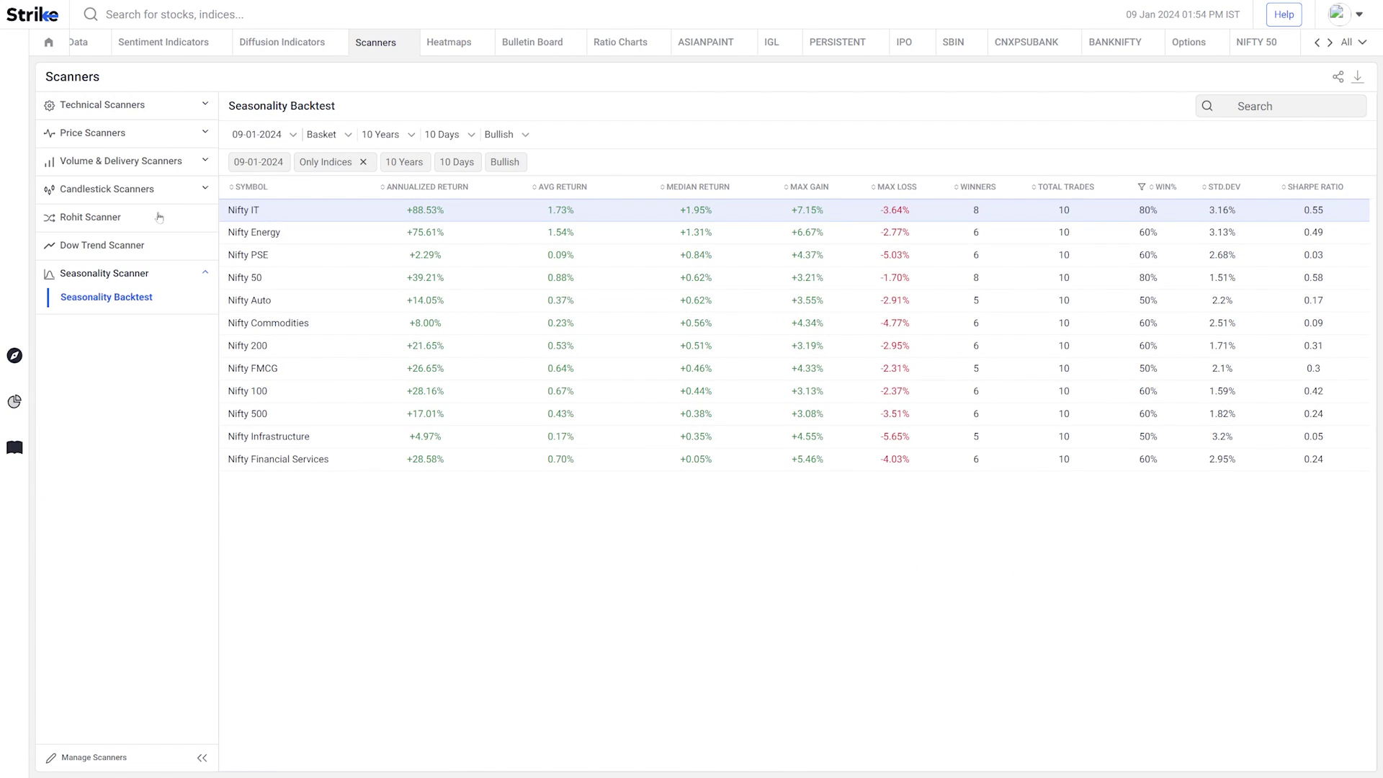
left_click(52, 757)
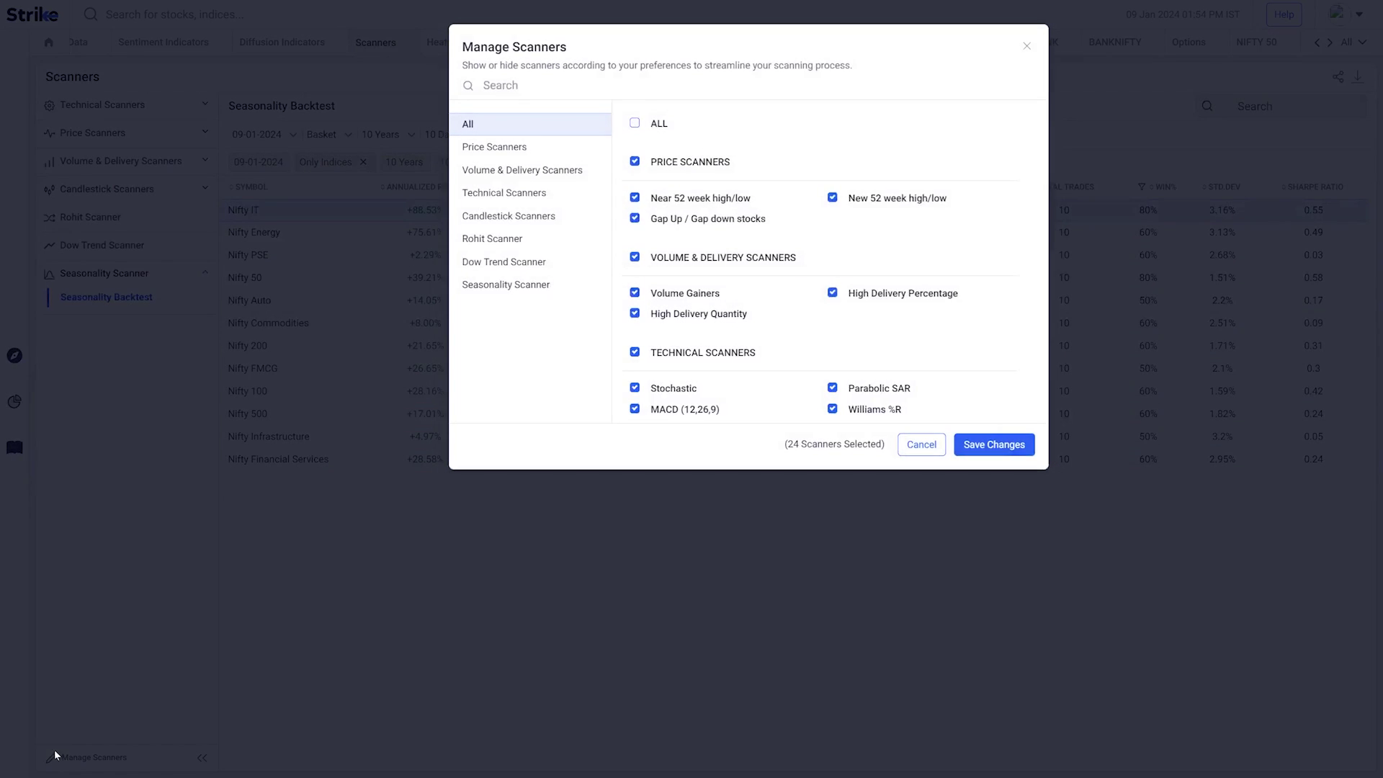
left_click(540, 287)
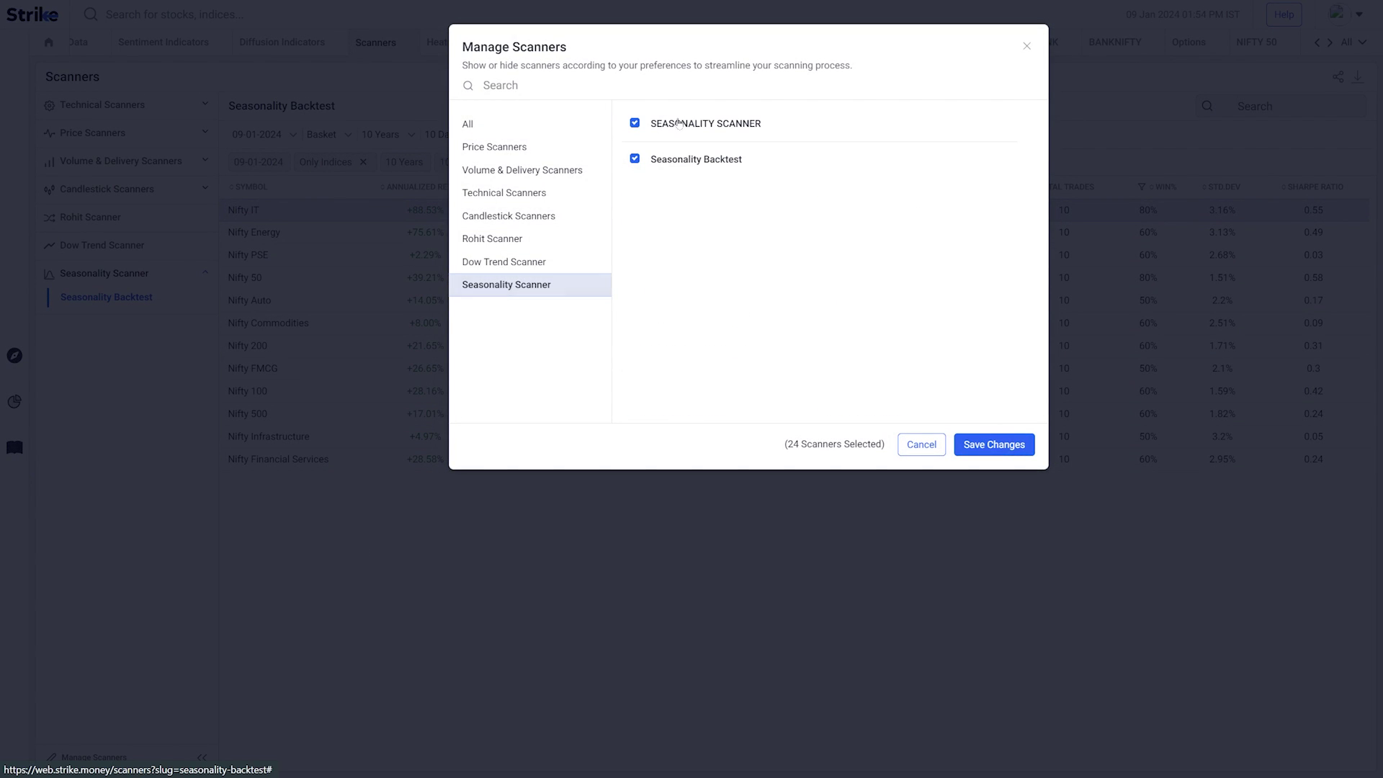
left_click(1027, 46)
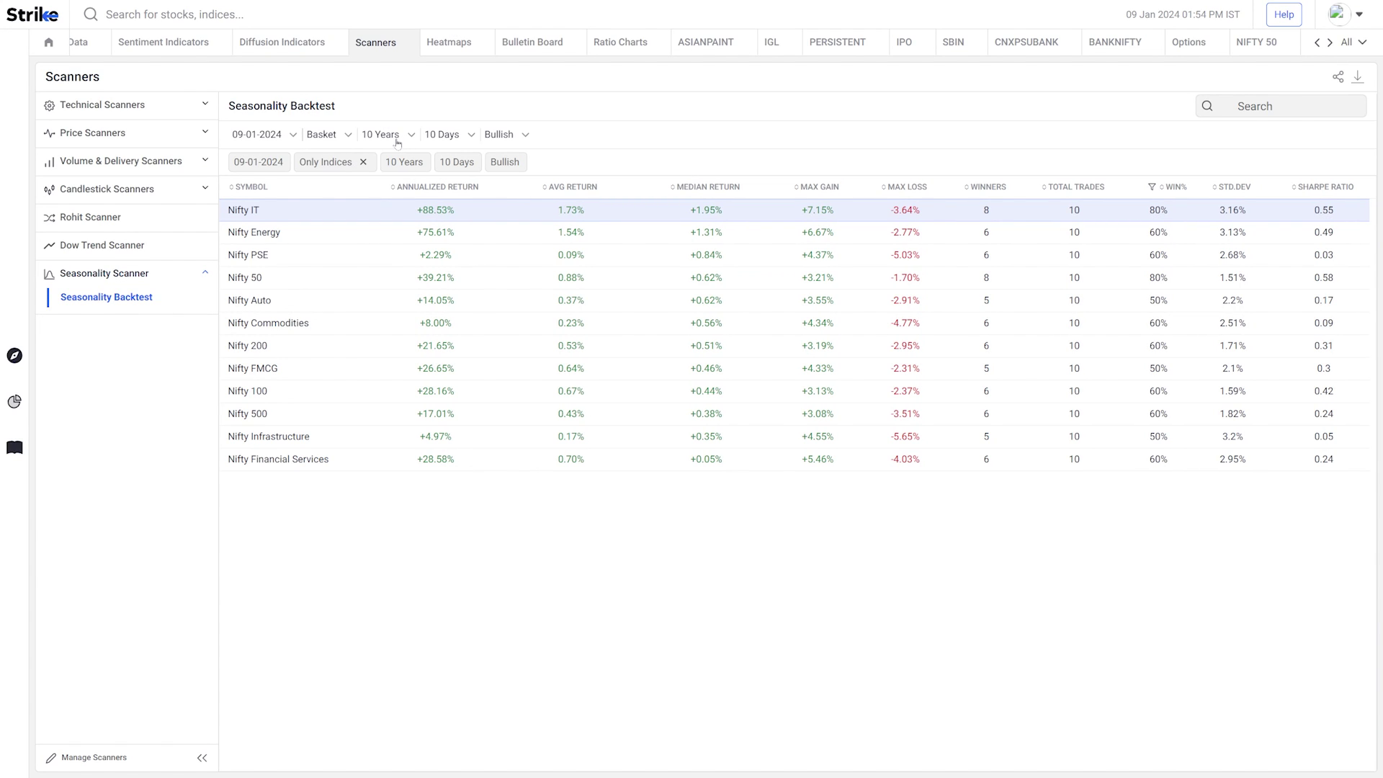
left_click(287, 135)
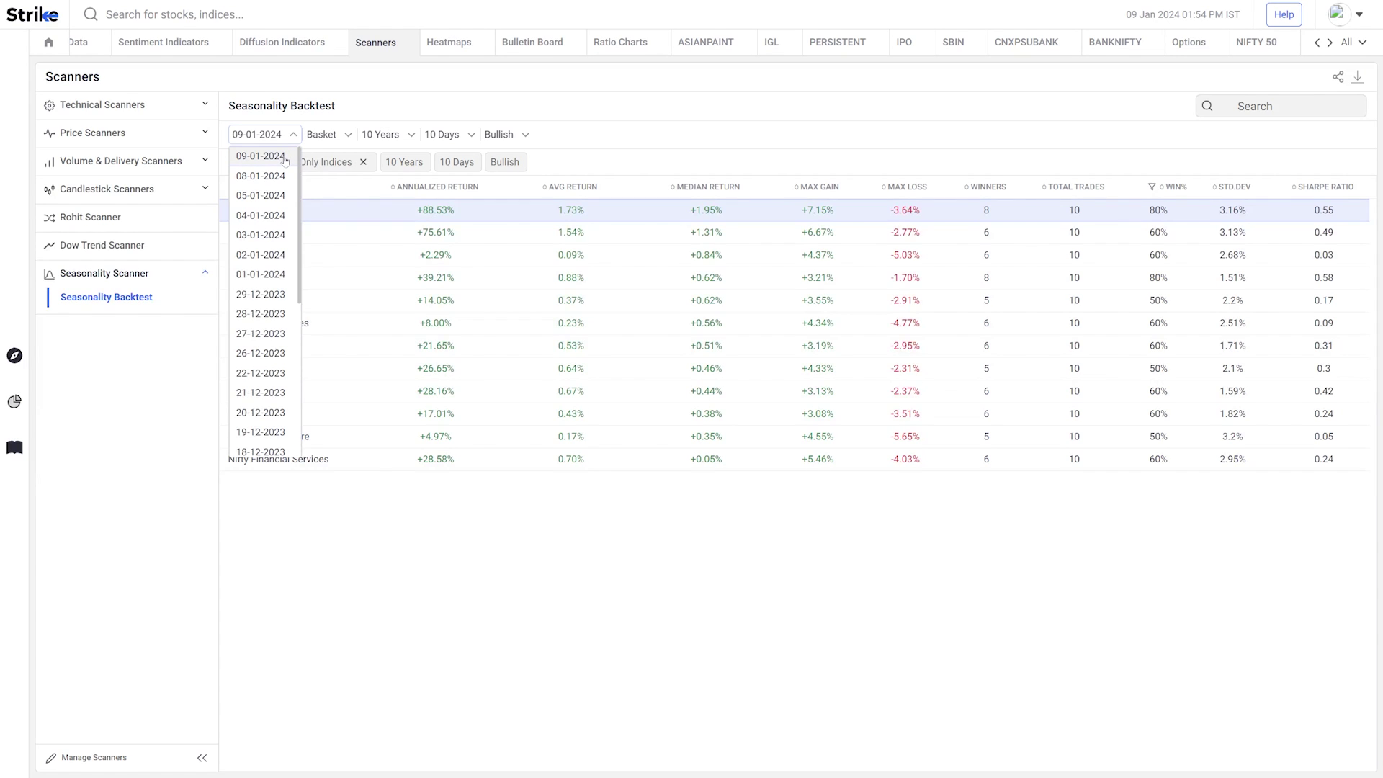
left_click(285, 157)
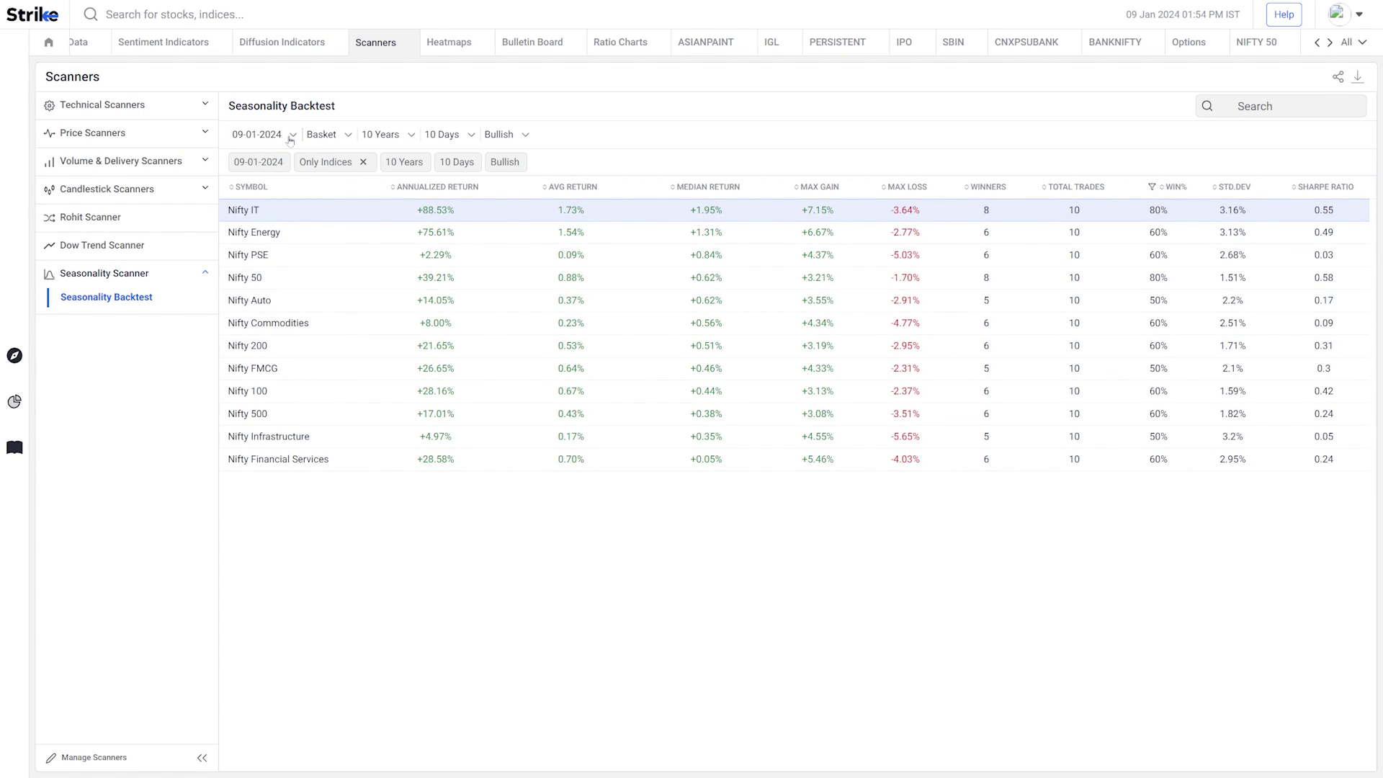
left_click(448, 134)
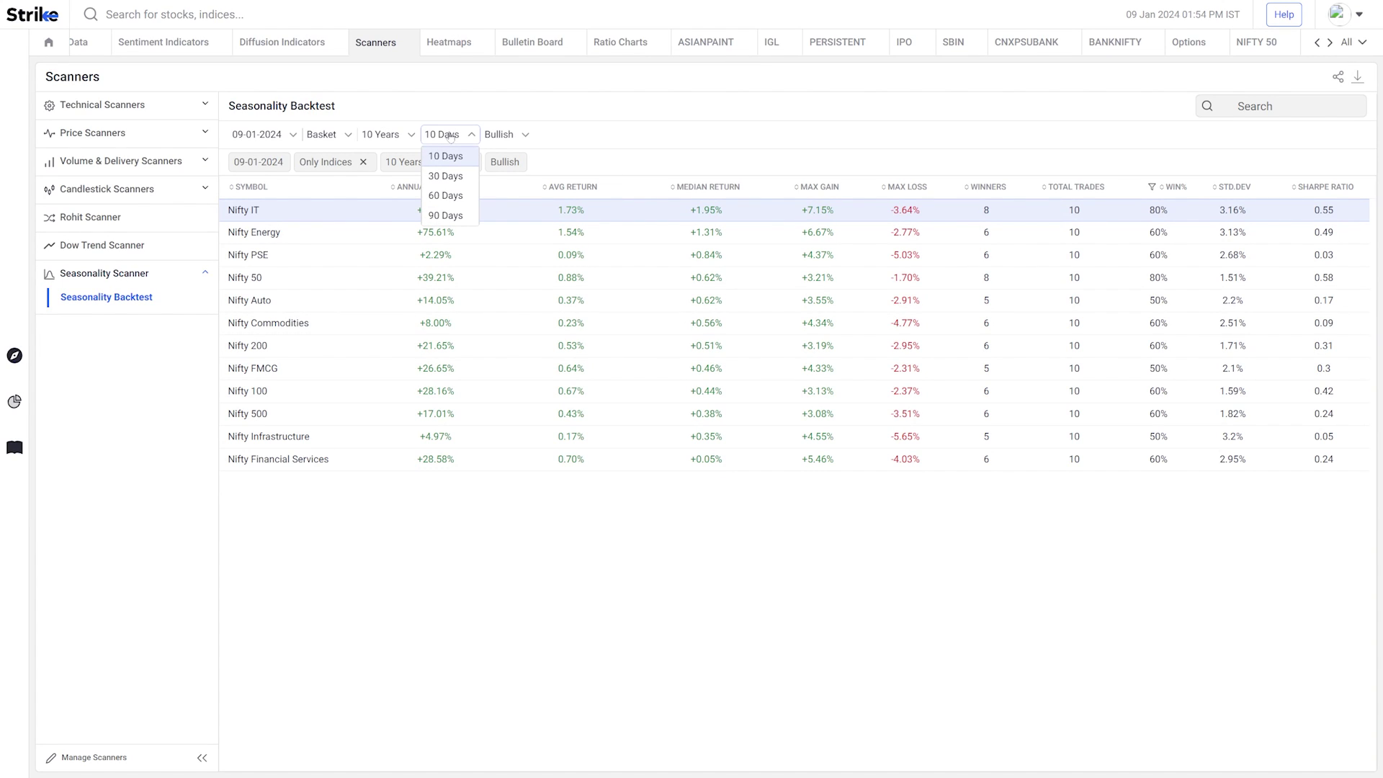
left_click(445, 176)
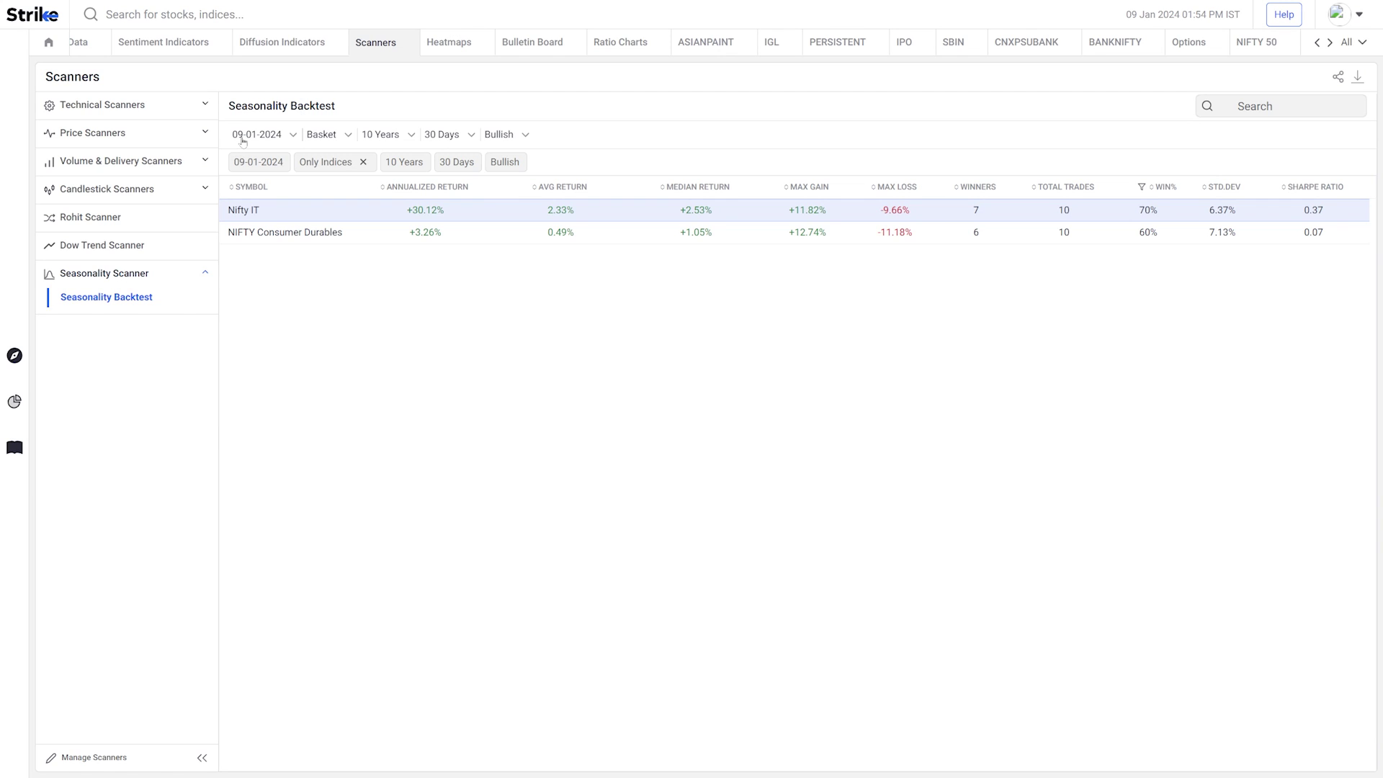
left_click(457, 139)
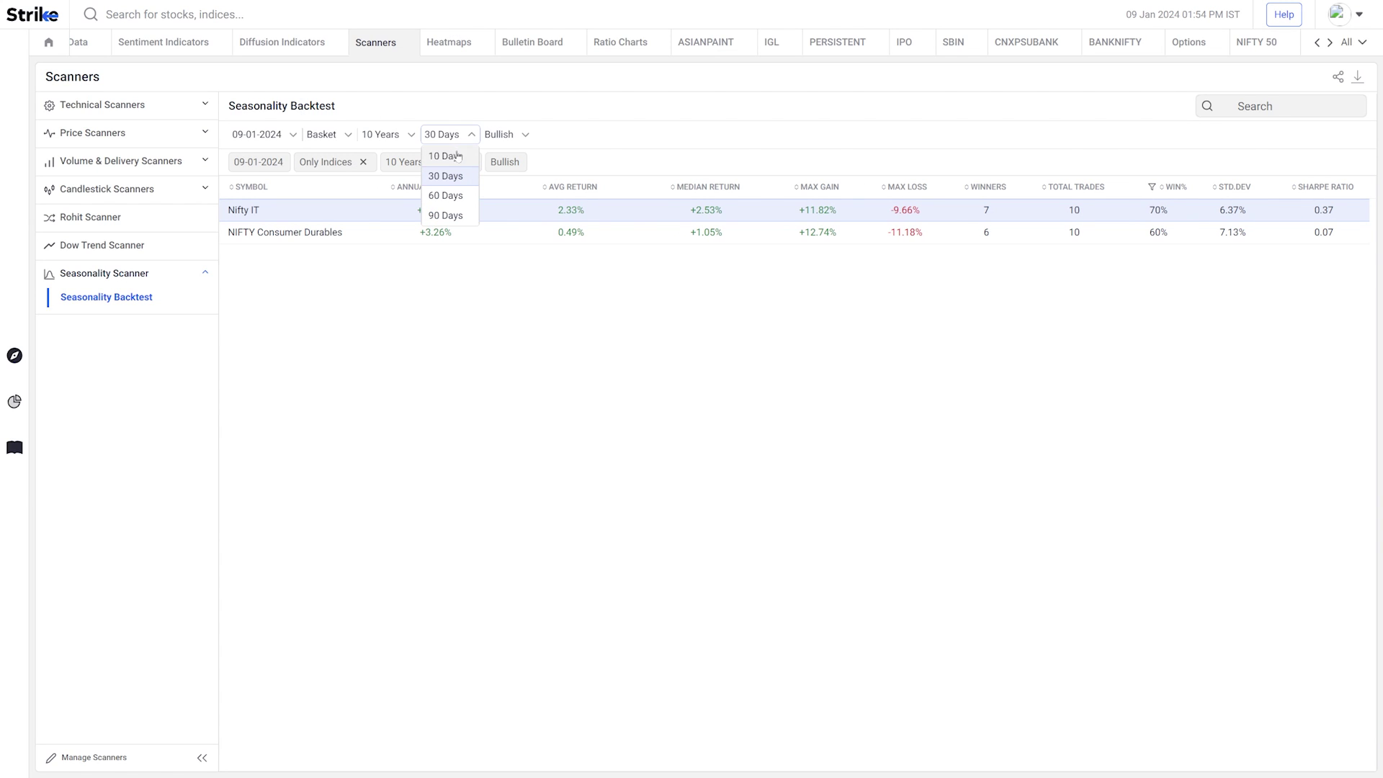
left_click(458, 158)
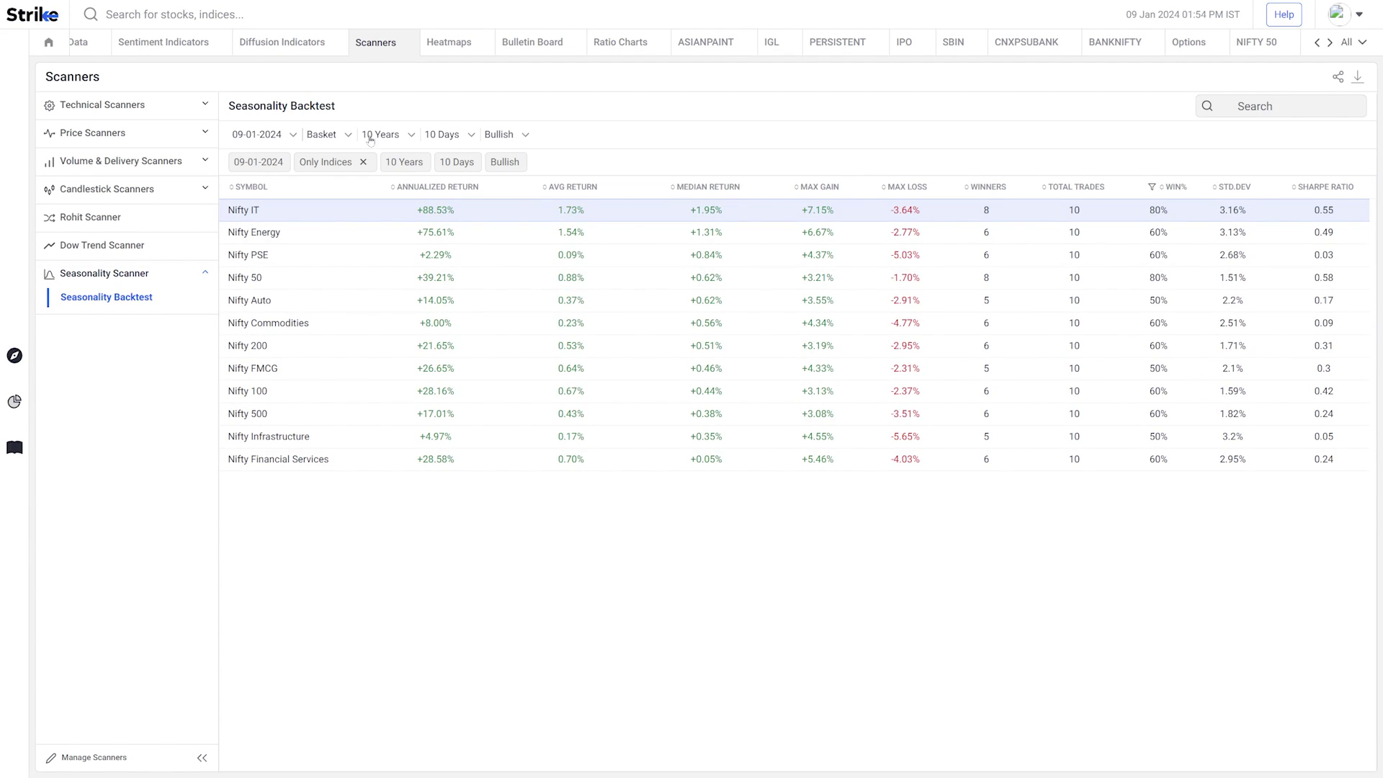
left_click(338, 135)
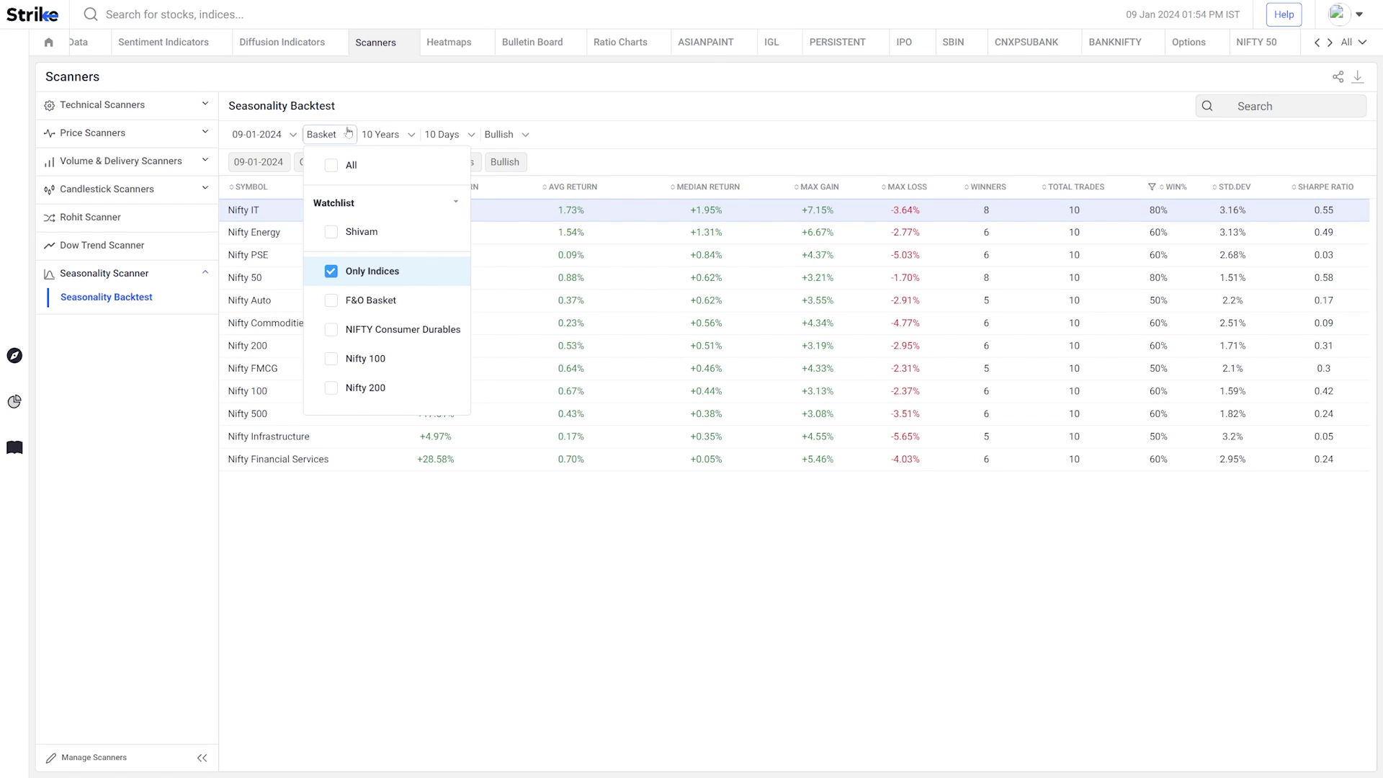
left_click(404, 136)
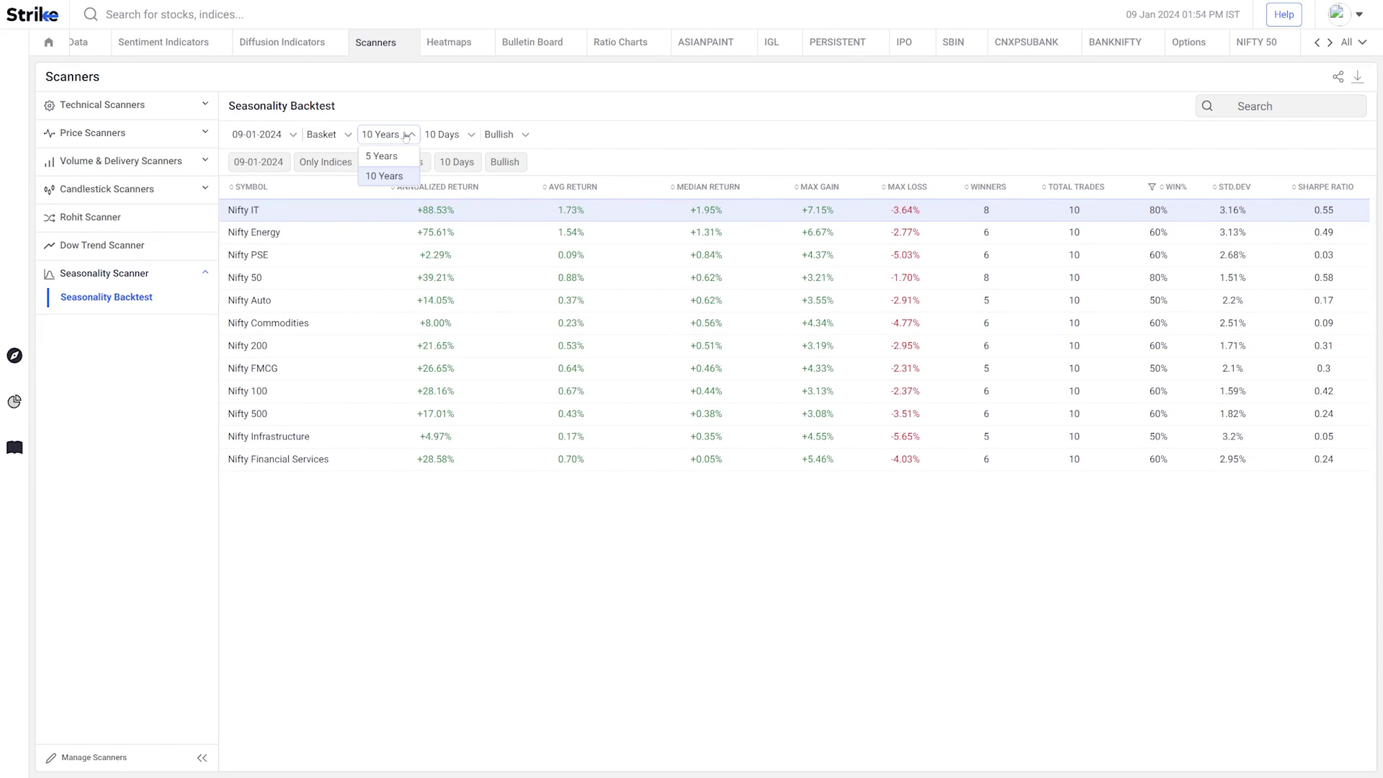
left_click(404, 136)
left_click(509, 135)
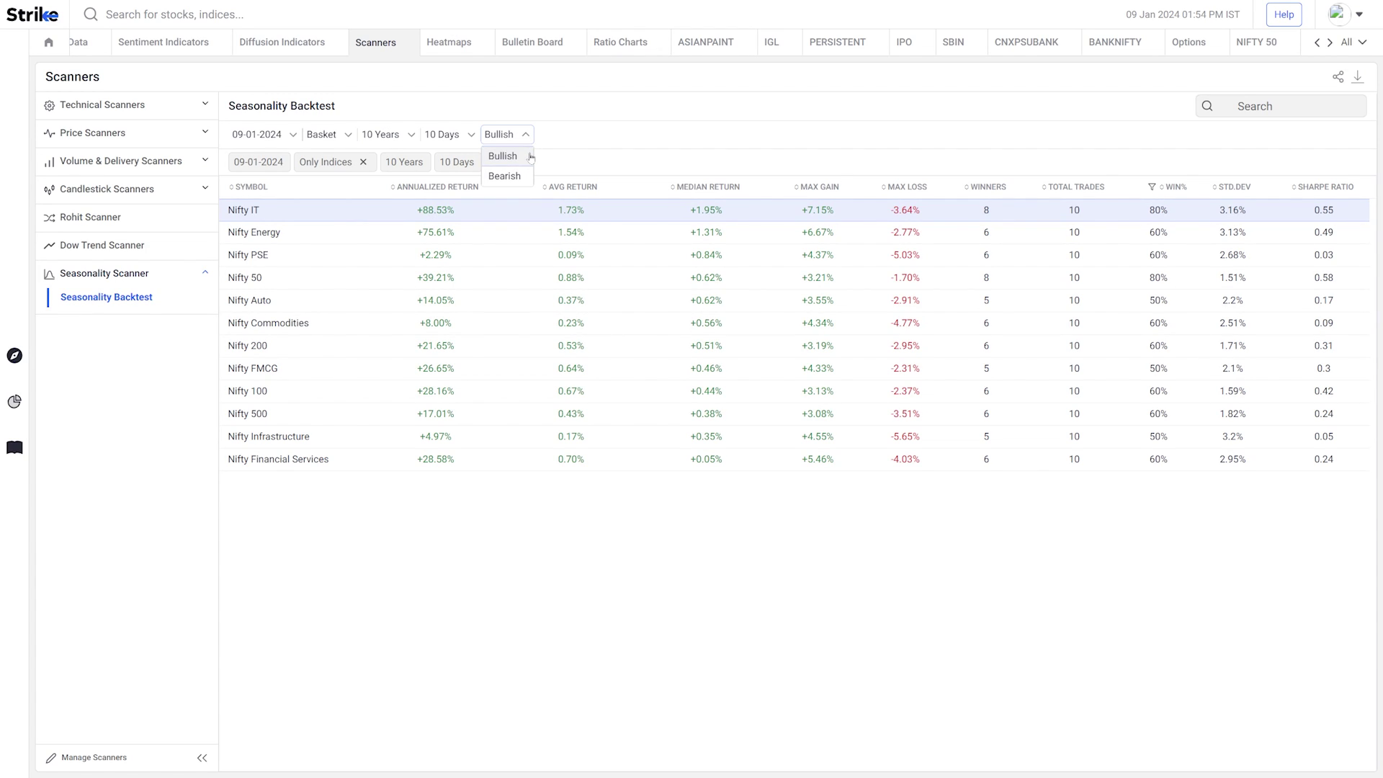
left_click(530, 157)
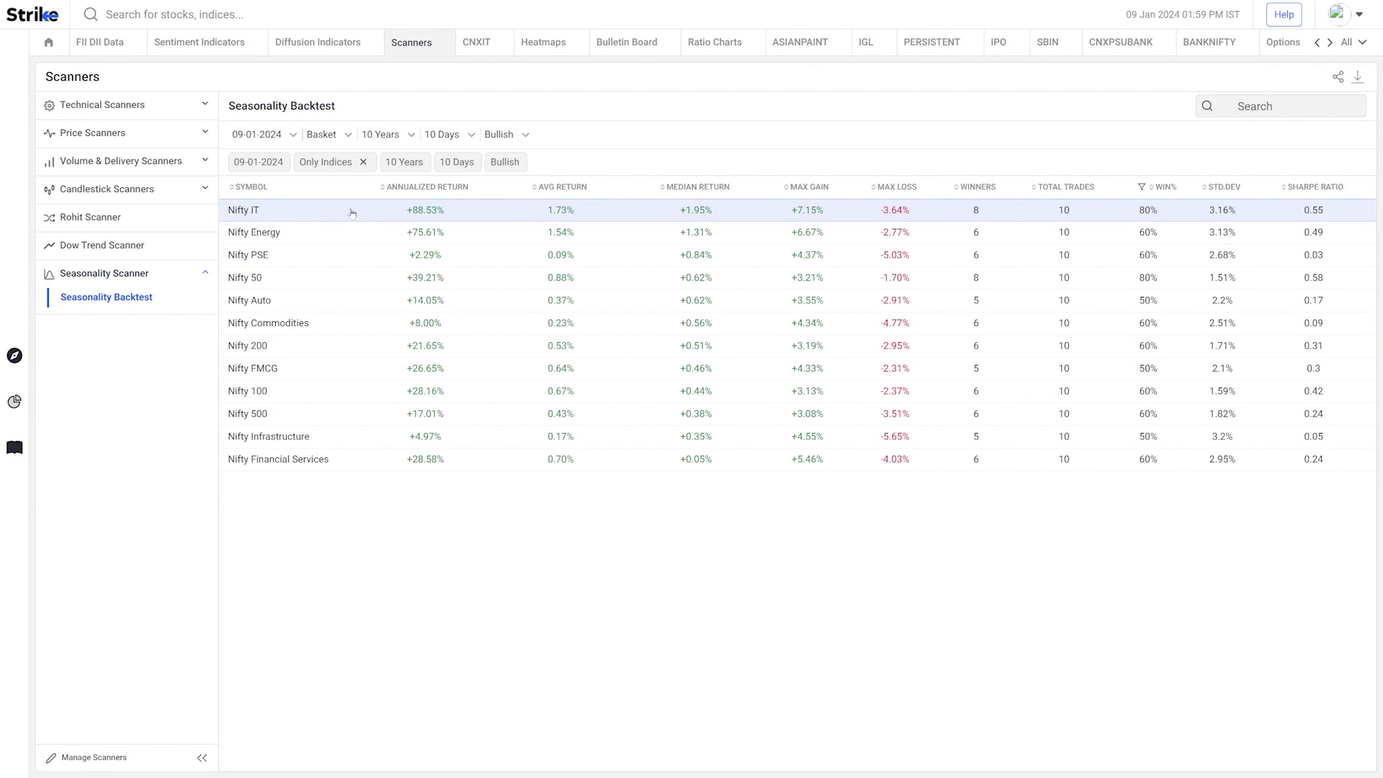
Rerun the backtest as of 08-12-2023, then open the CNXIT Charts page
left_click(283, 140)
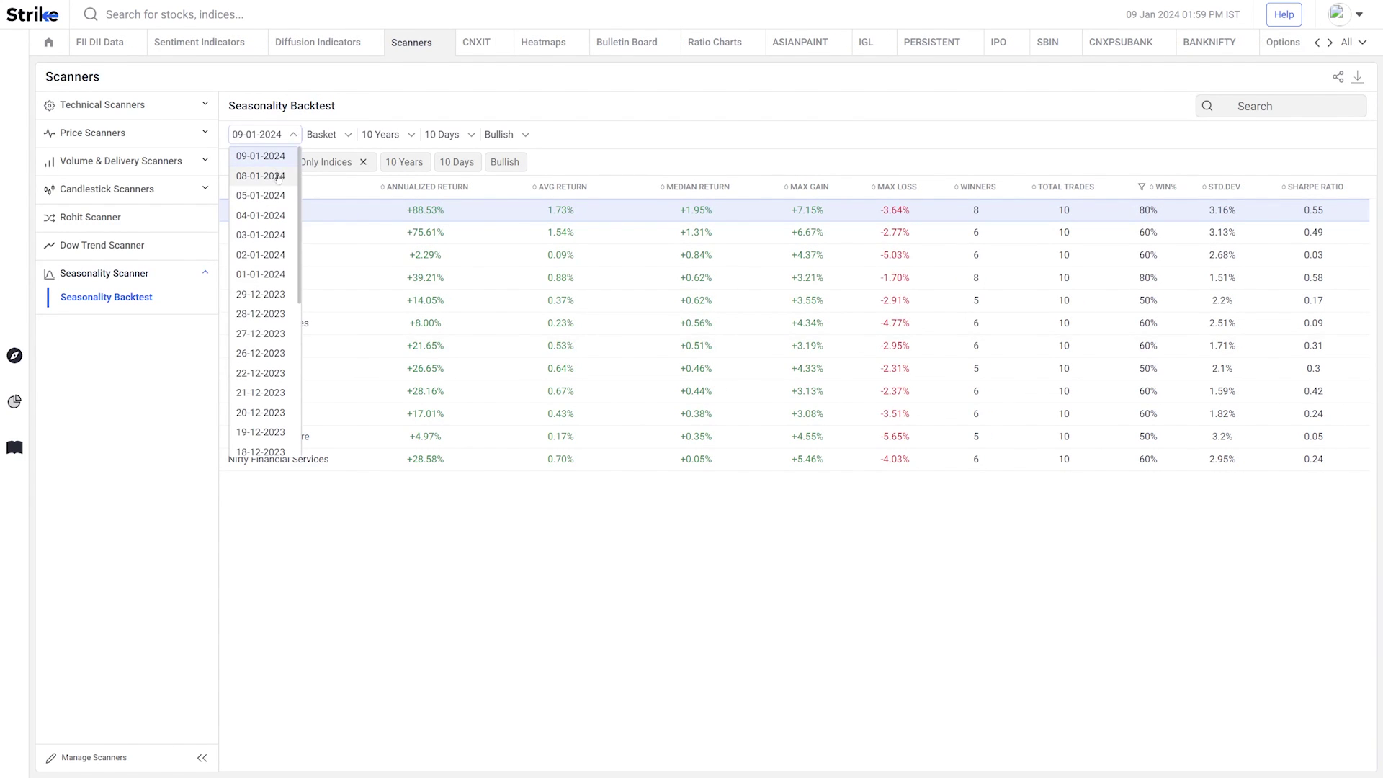
scroll(275, 335, "down", 2)
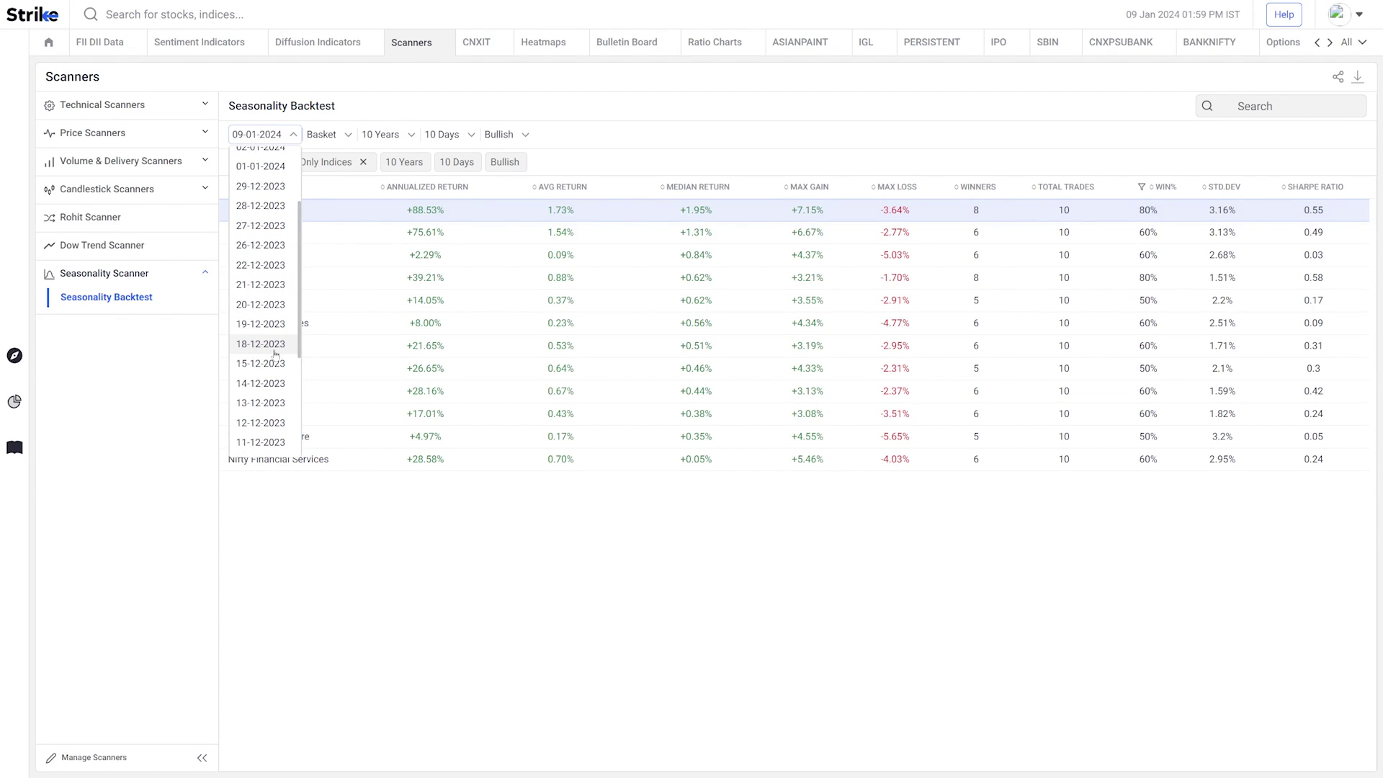
scroll(275, 354, "down", 2)
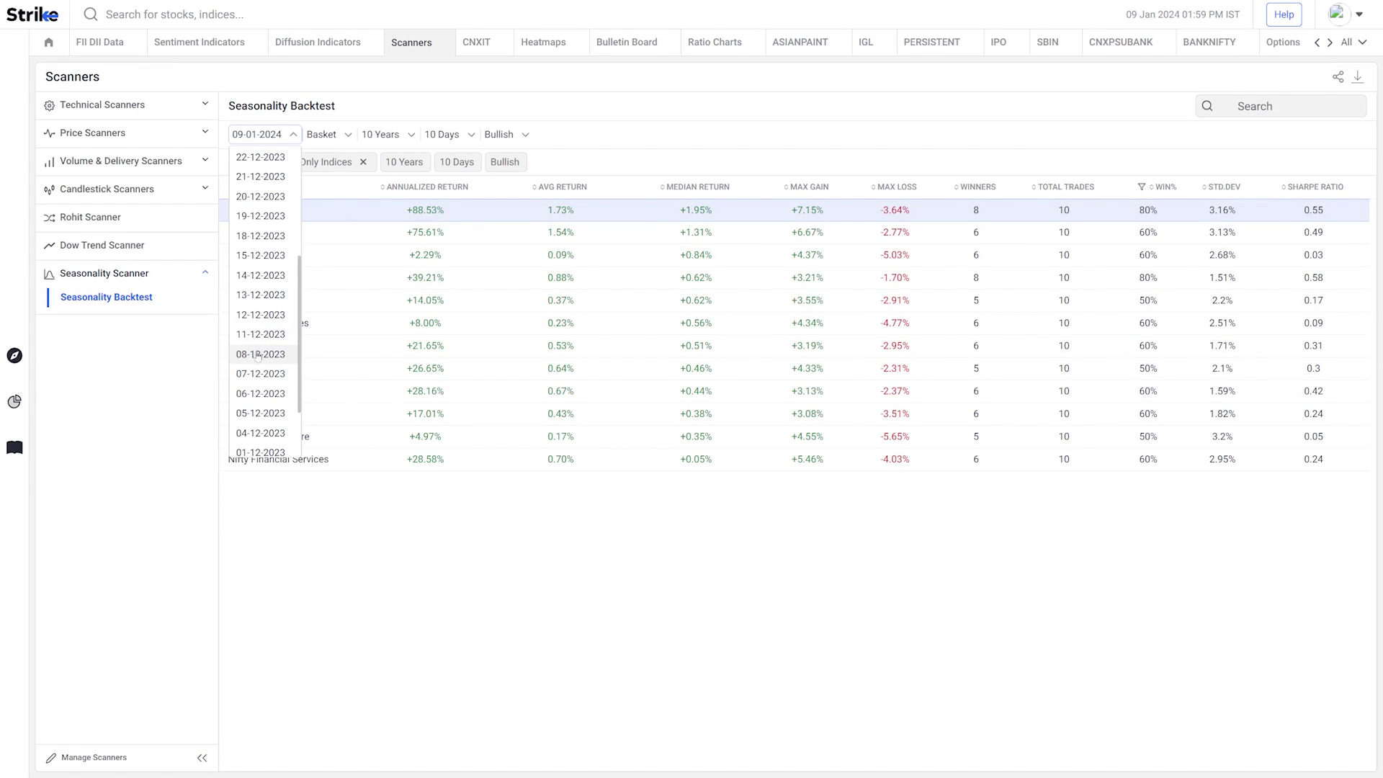
left_click(259, 354)
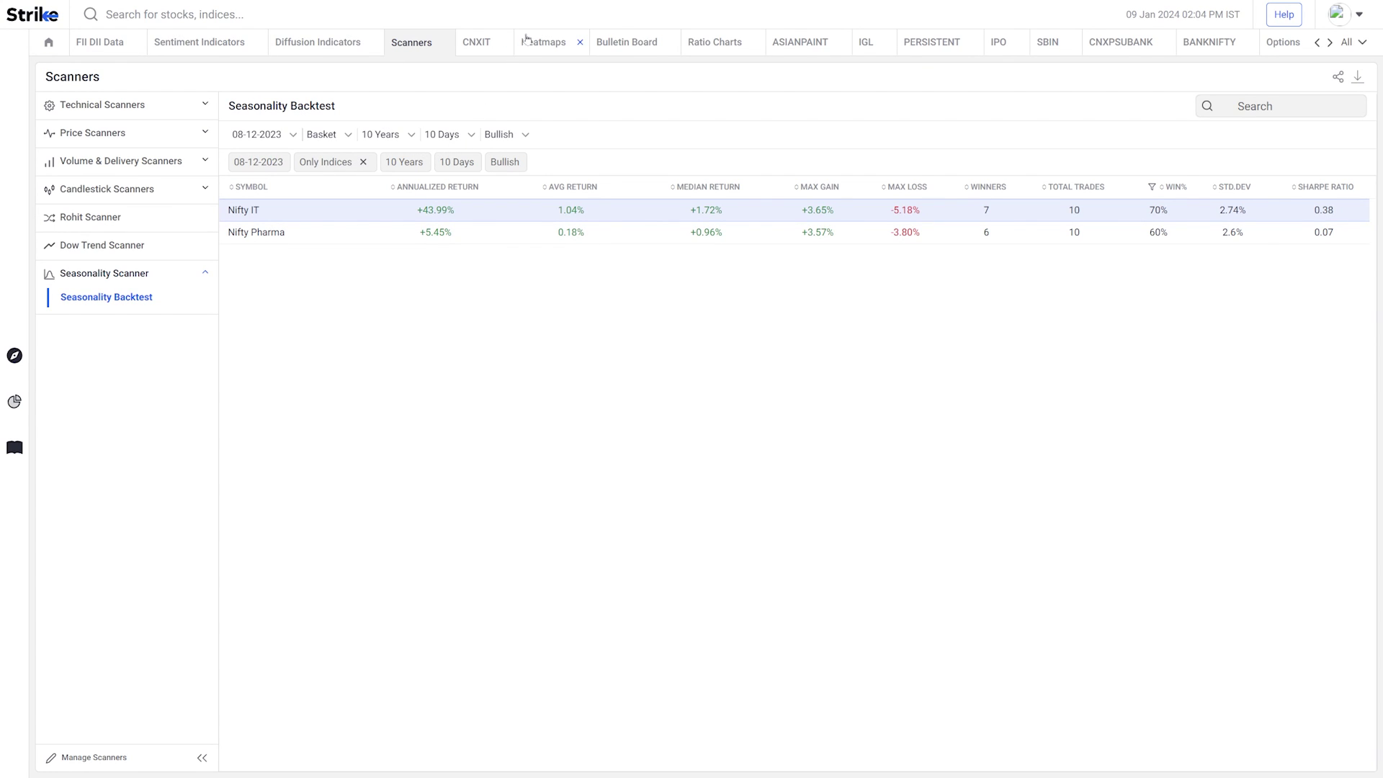
left_click(475, 44)
left_click(115, 103)
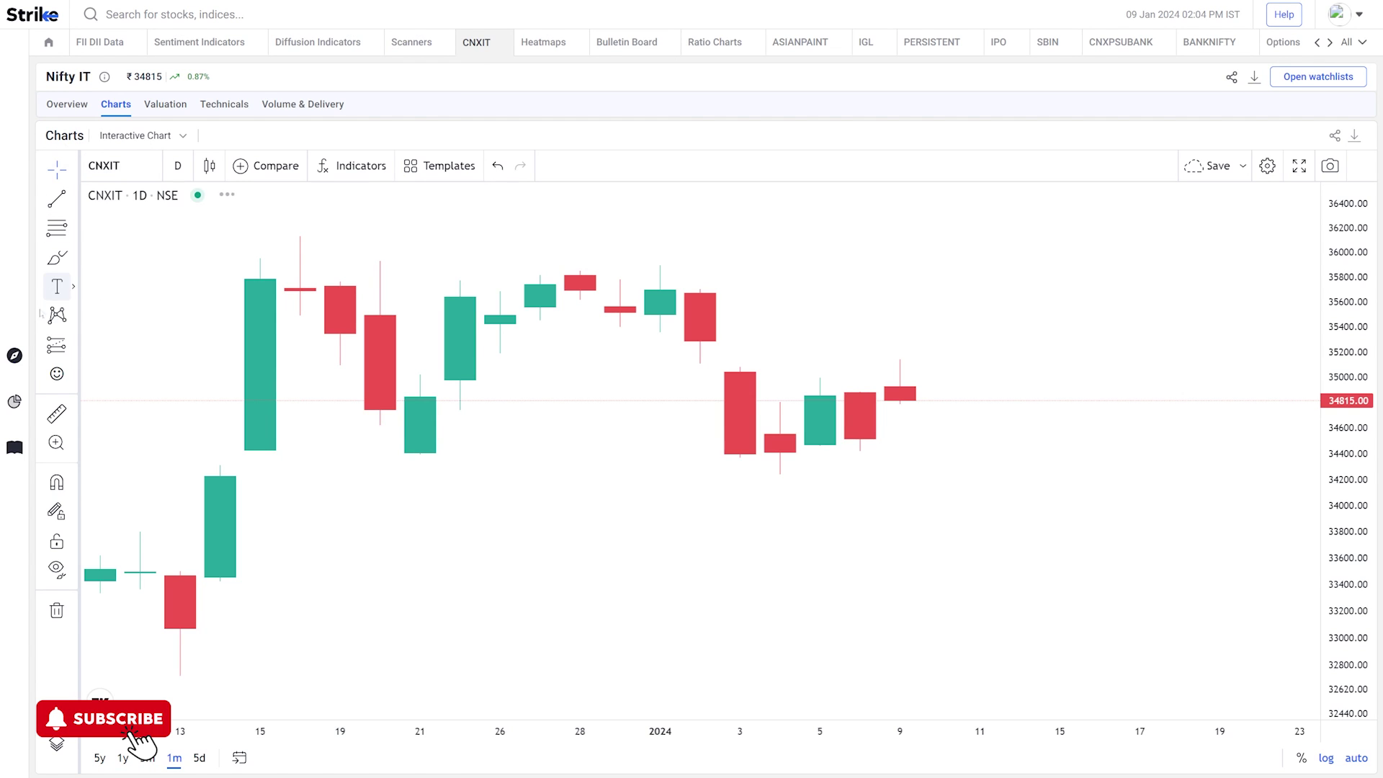
Zoom out the CNXIT chart and measure the 7.02% rise from the 08 Dec candle
scroll(459, 469, "down", 2)
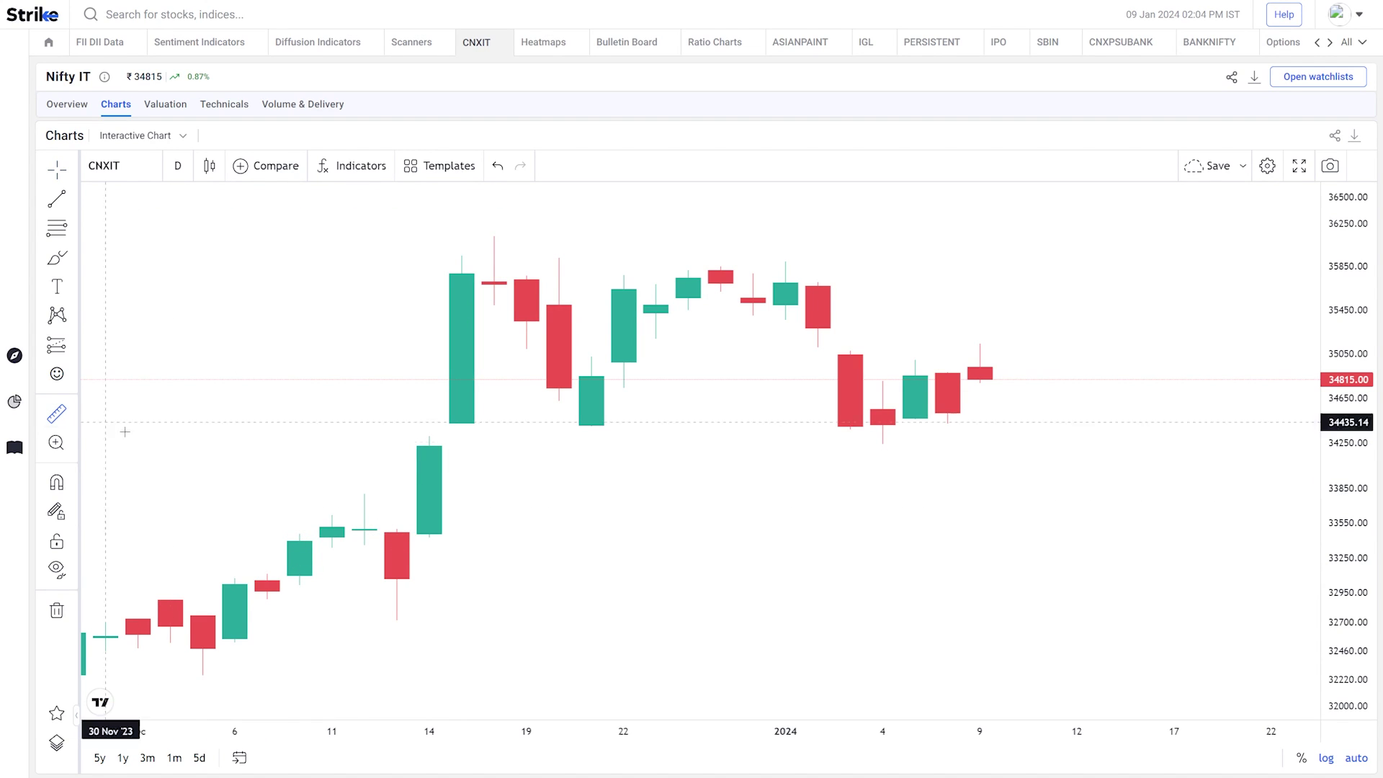
left_click(299, 541)
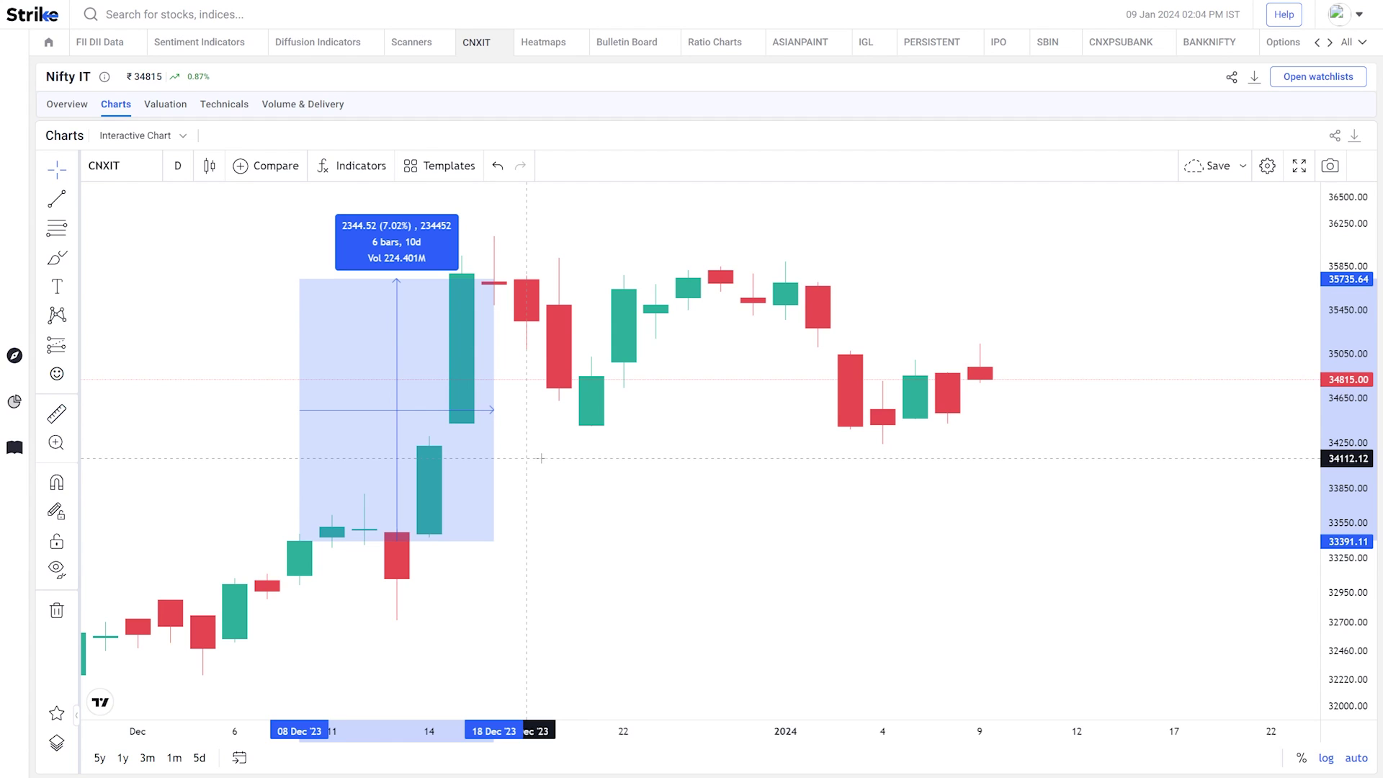
Return to Seasonality Backtest, keep the date at 09-01-2024, and set 30 Days
left_click(394, 51)
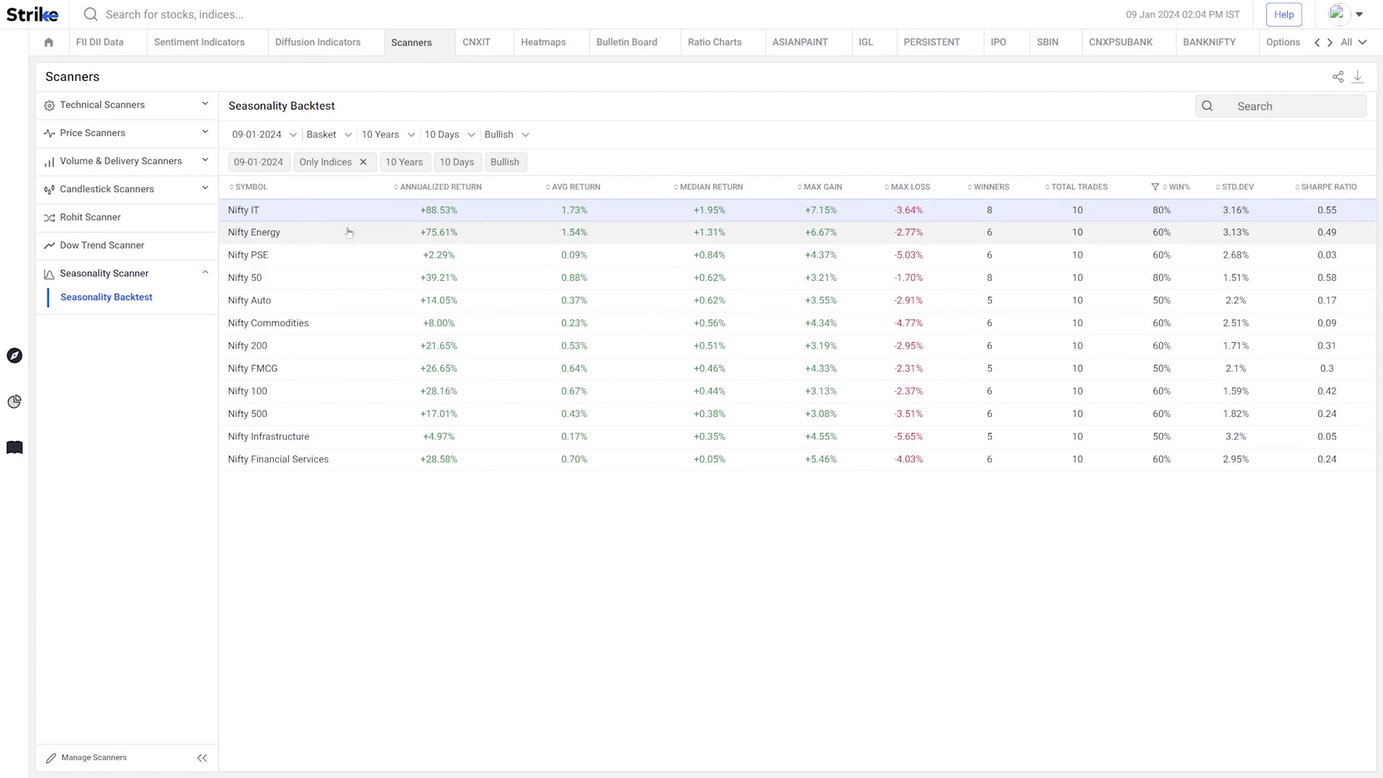
left_click(276, 135)
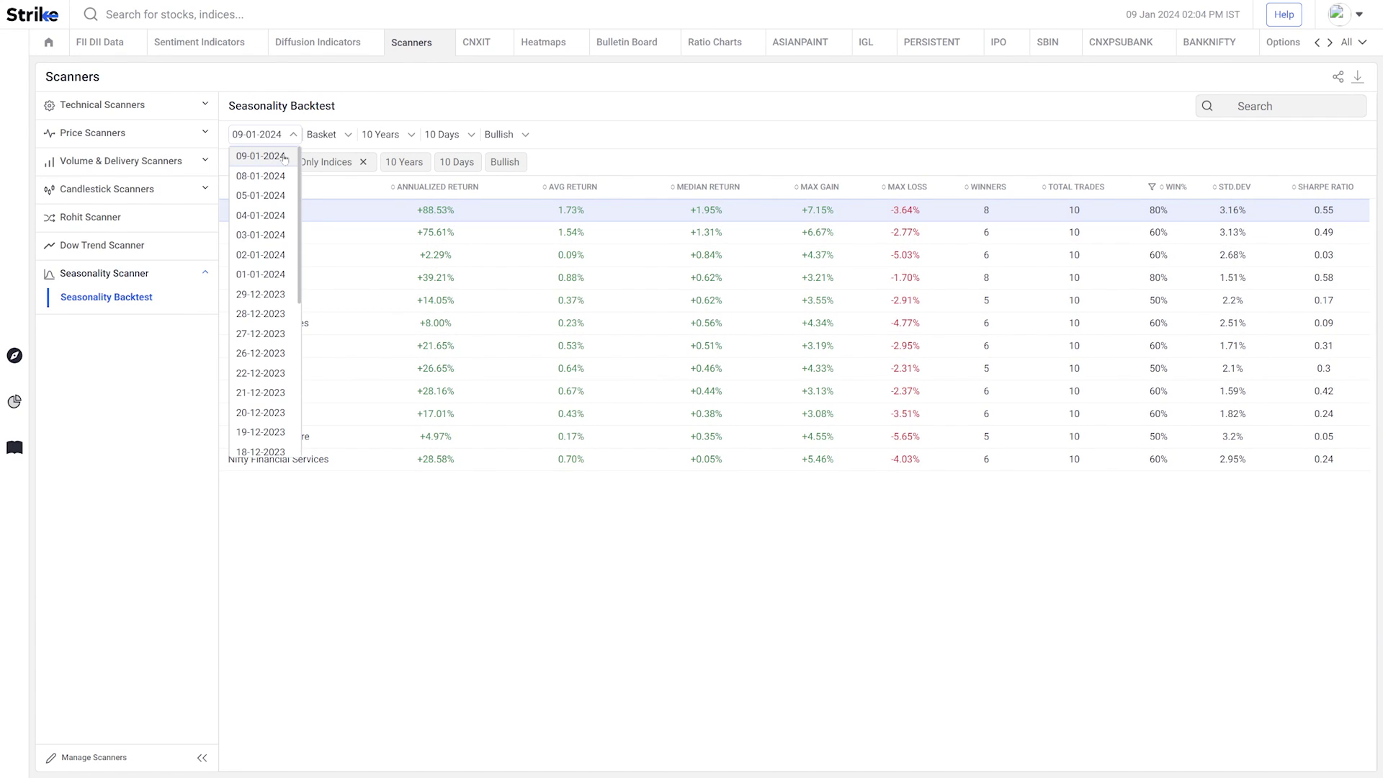
left_click(263, 157)
left_click(442, 135)
left_click(441, 195)
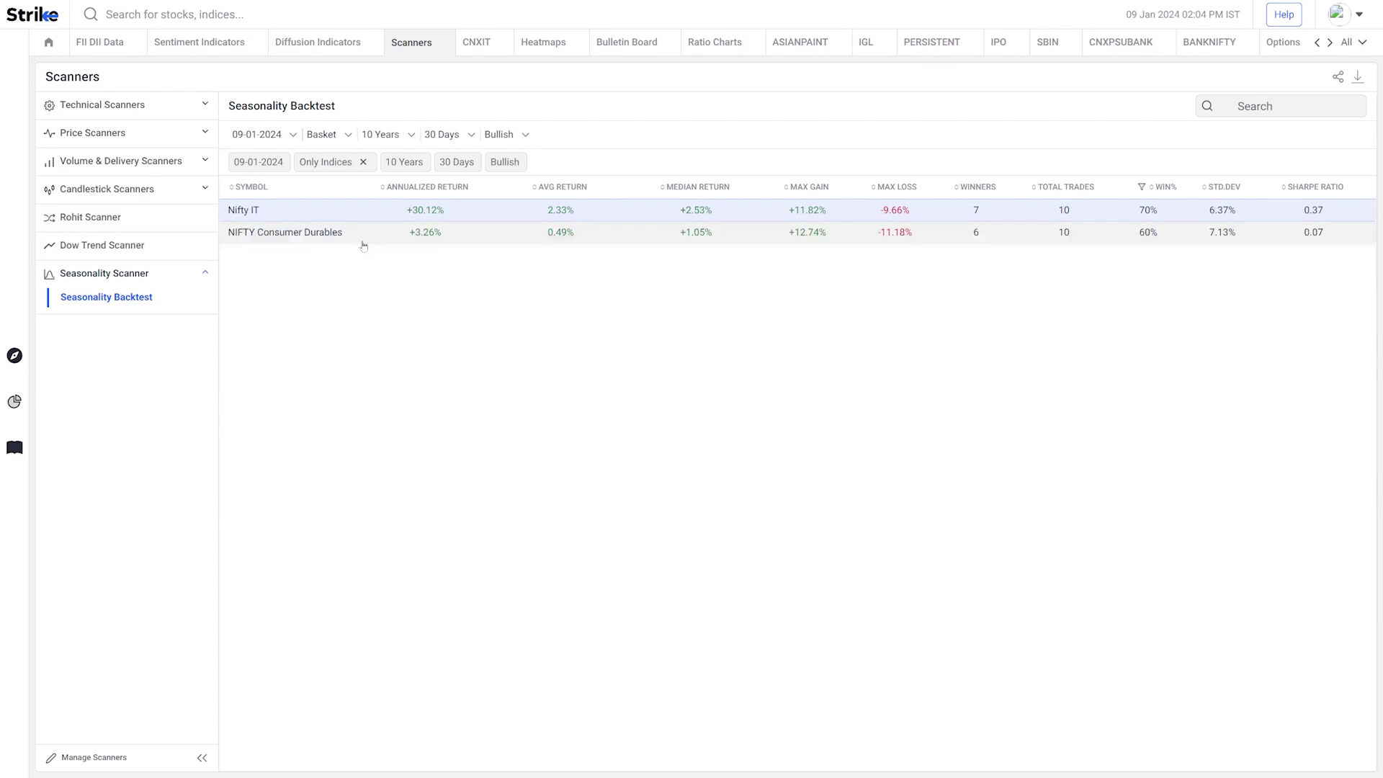
Switch the backtest direction to Bearish, then back to Bullish
left_click(502, 135)
left_click(504, 176)
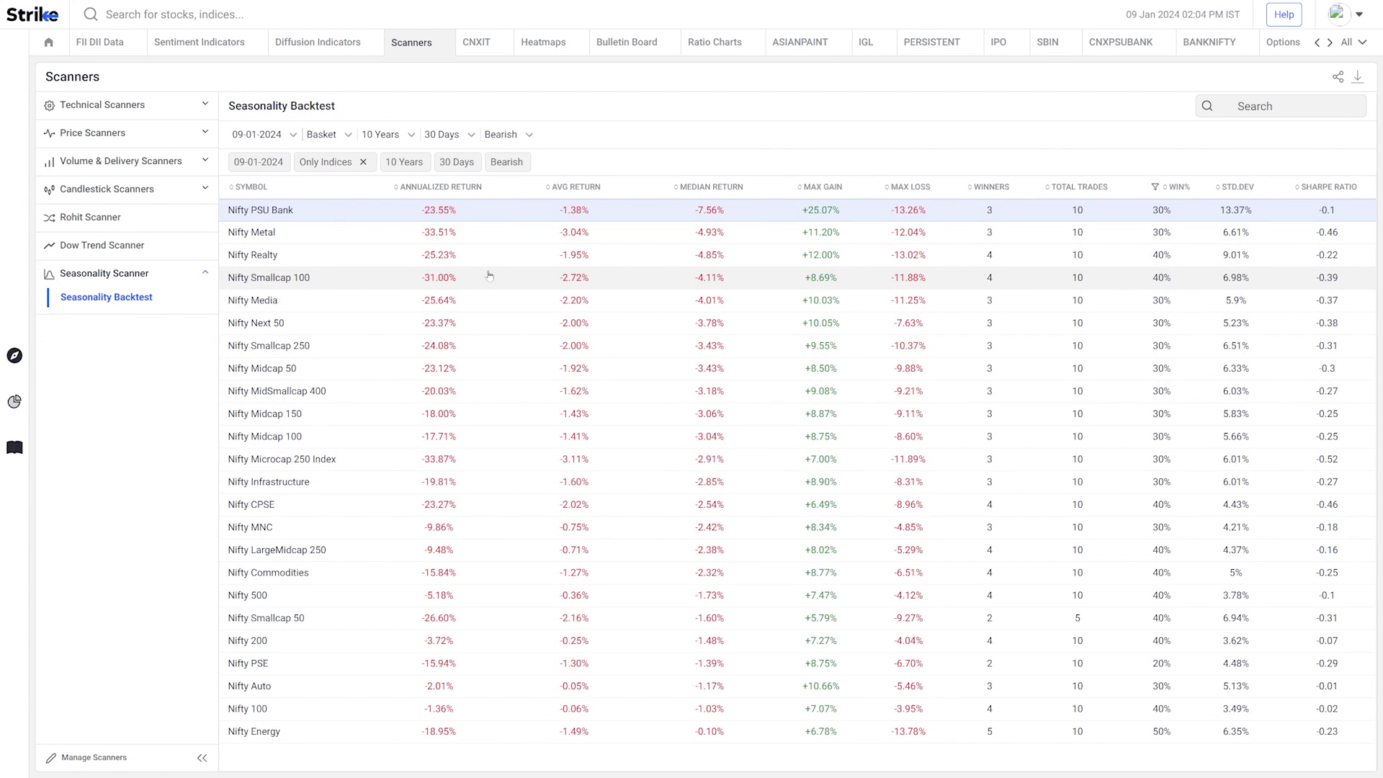
left_click(506, 135)
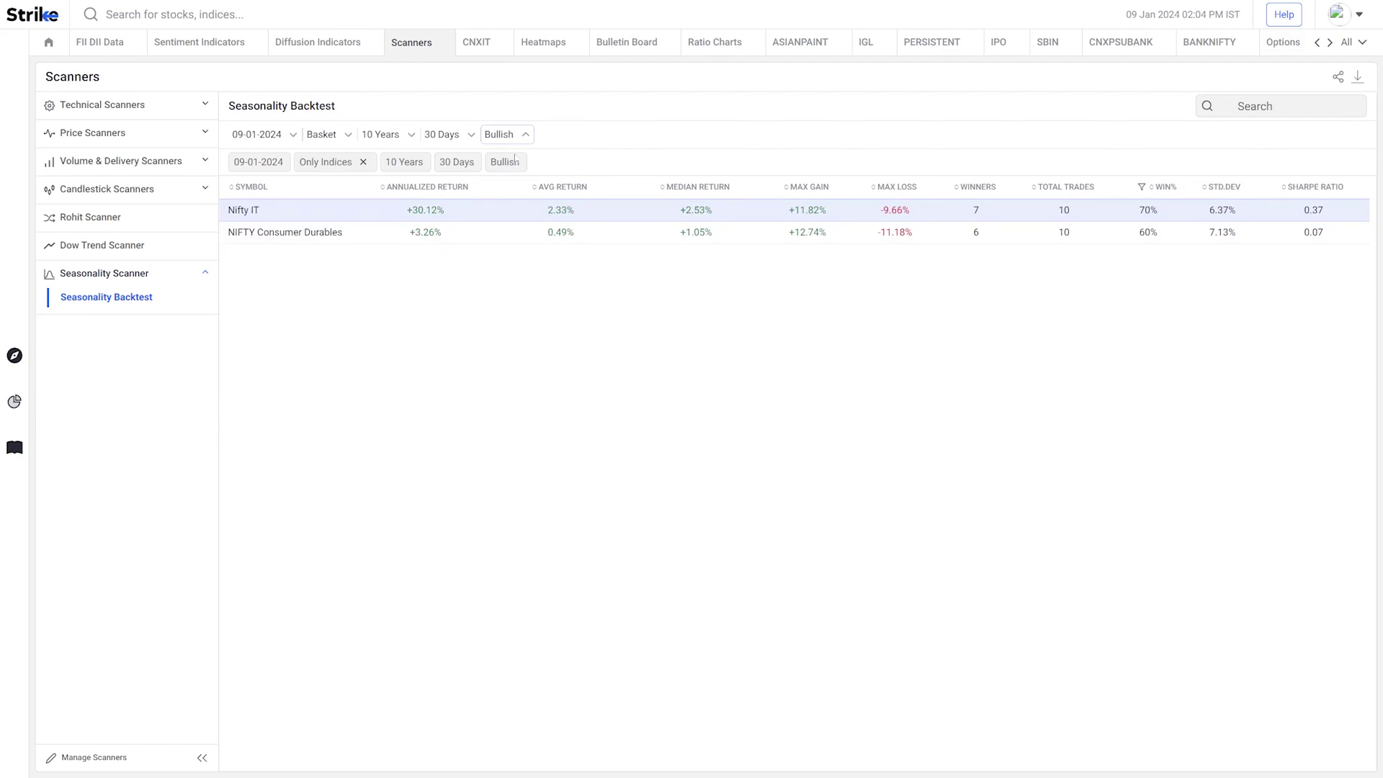
left_click(514, 157)
Change the holding period to 60 Days, then to 90 Days
left_click(461, 139)
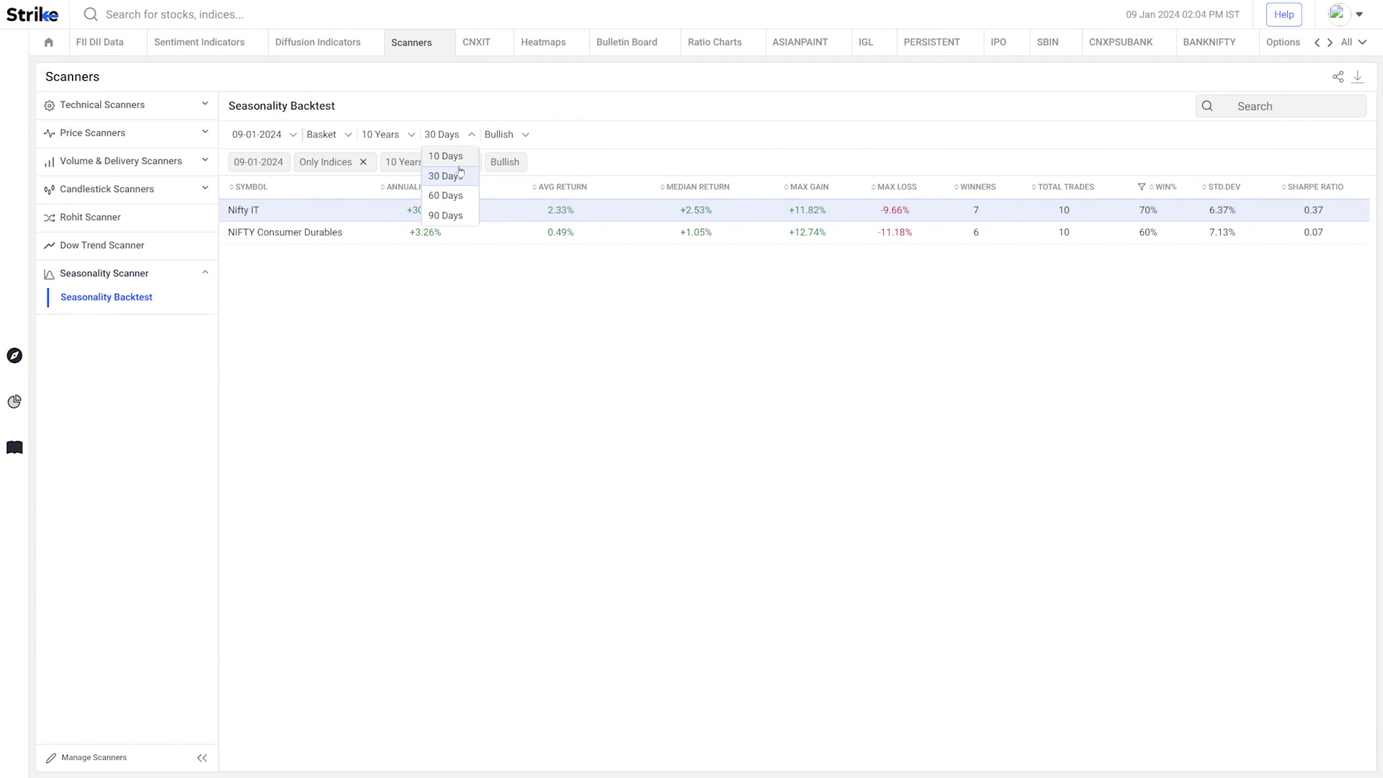
left_click(455, 197)
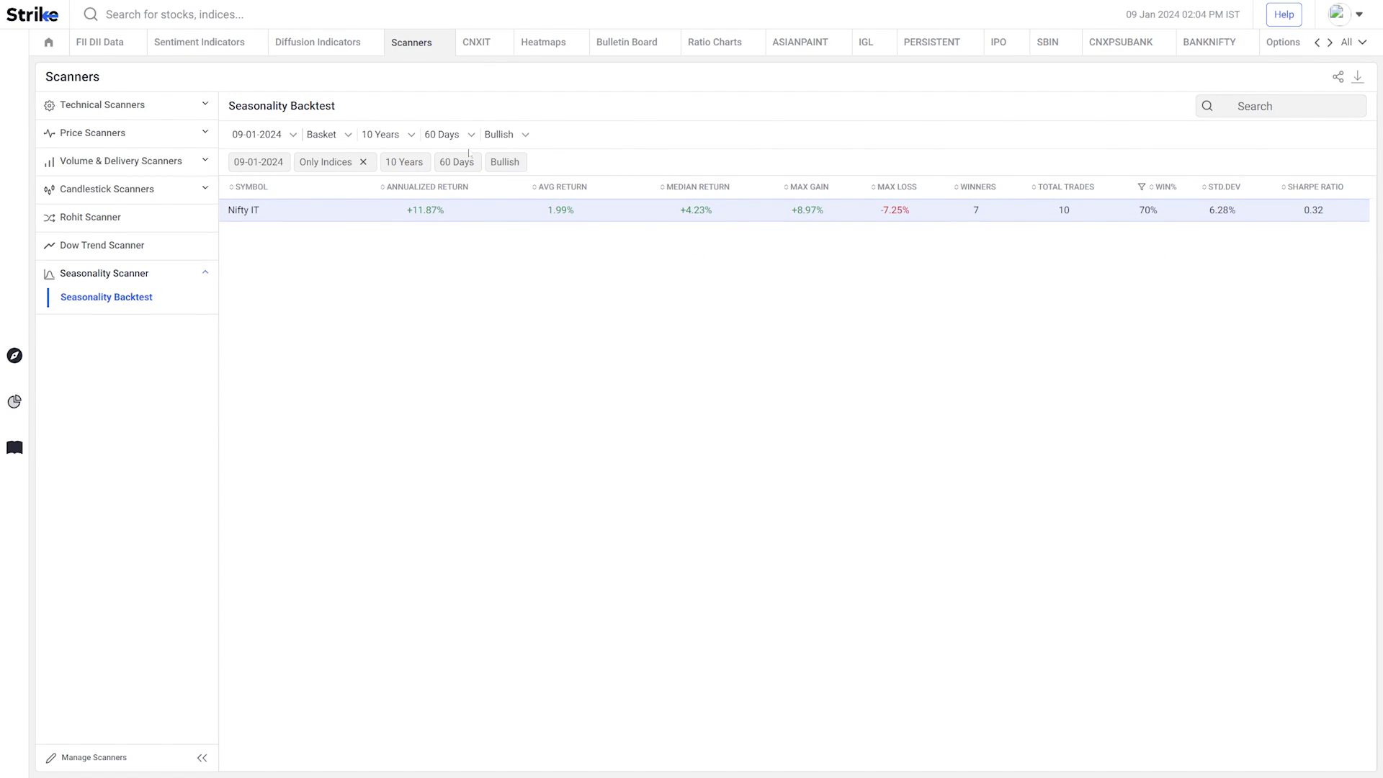
left_click(468, 139)
left_click(457, 216)
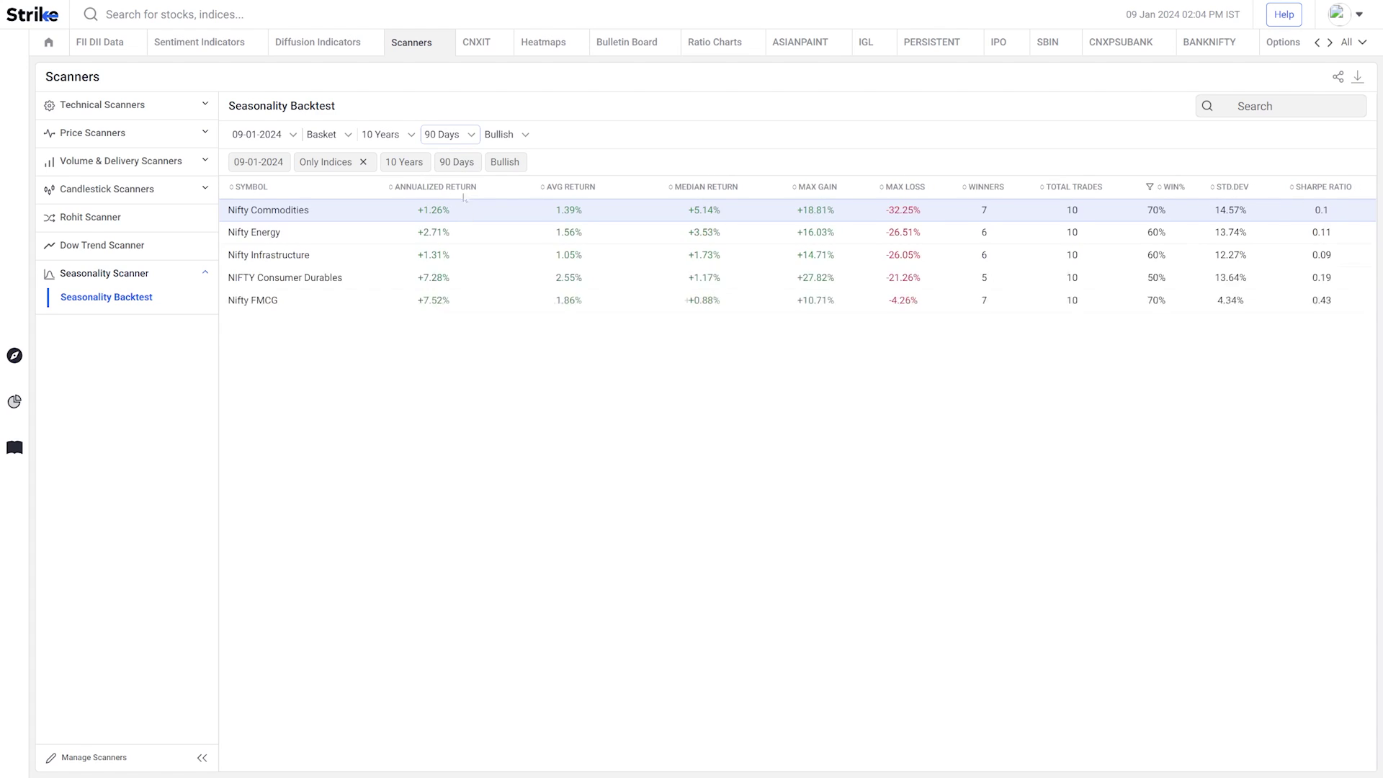
left_click(441, 137)
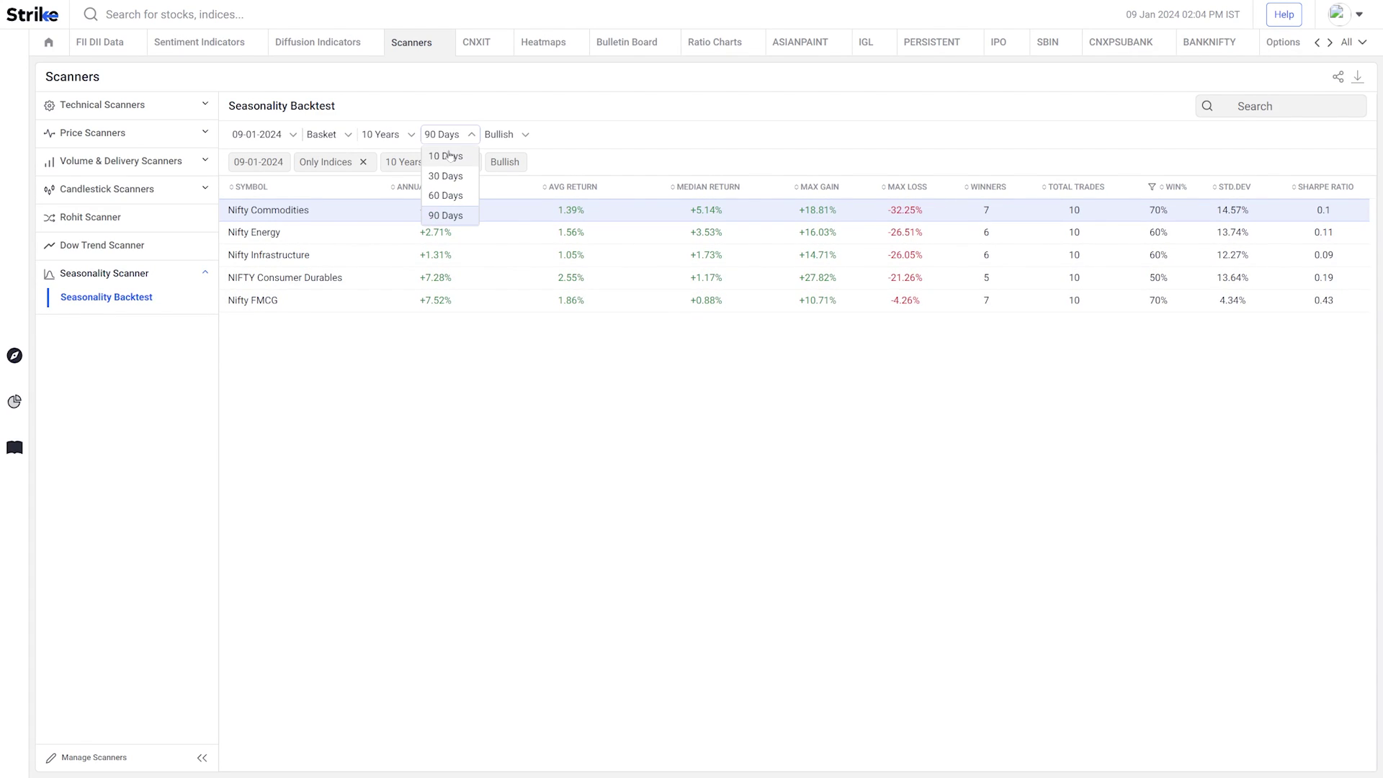
Set the holding period to 10 Days and the backtest date to 08-12-2023
left_click(447, 155)
left_click(266, 135)
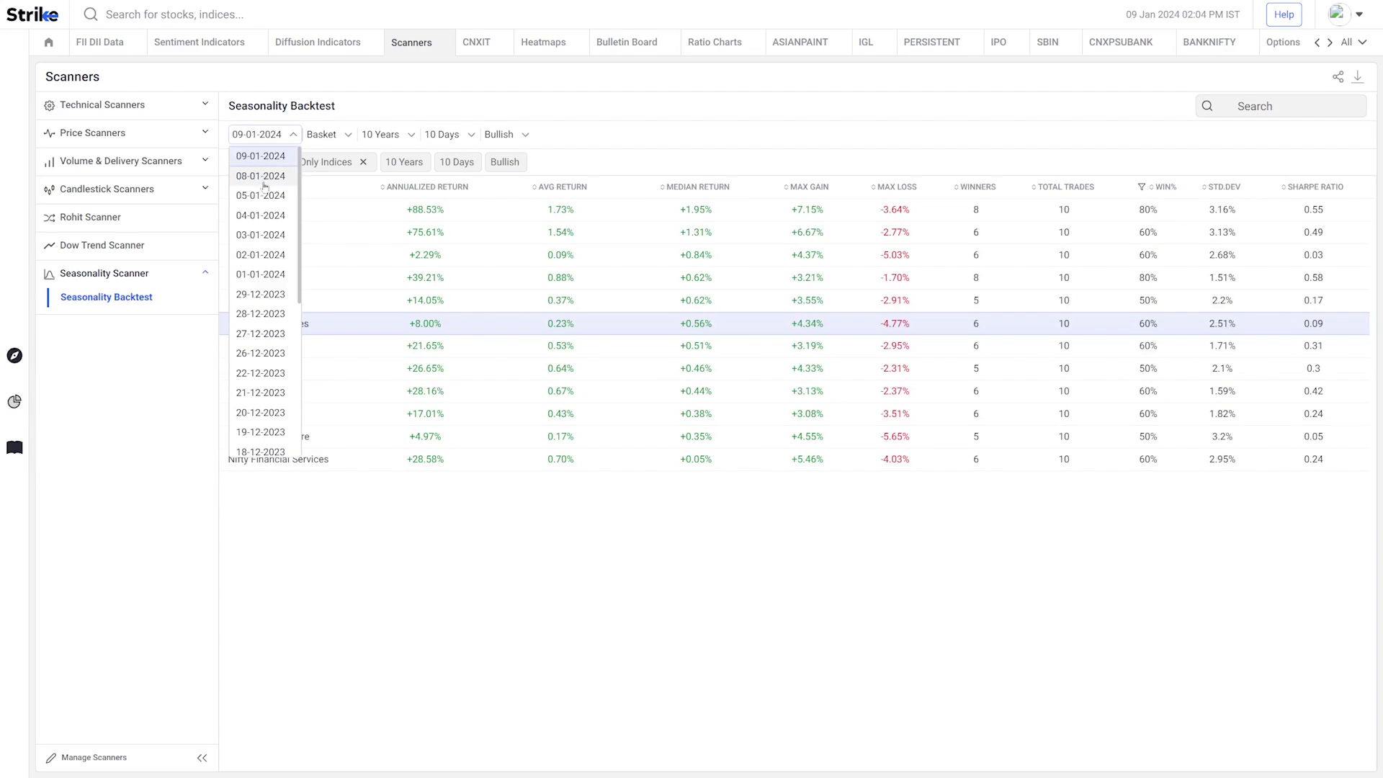
scroll(255, 396, "down", 3)
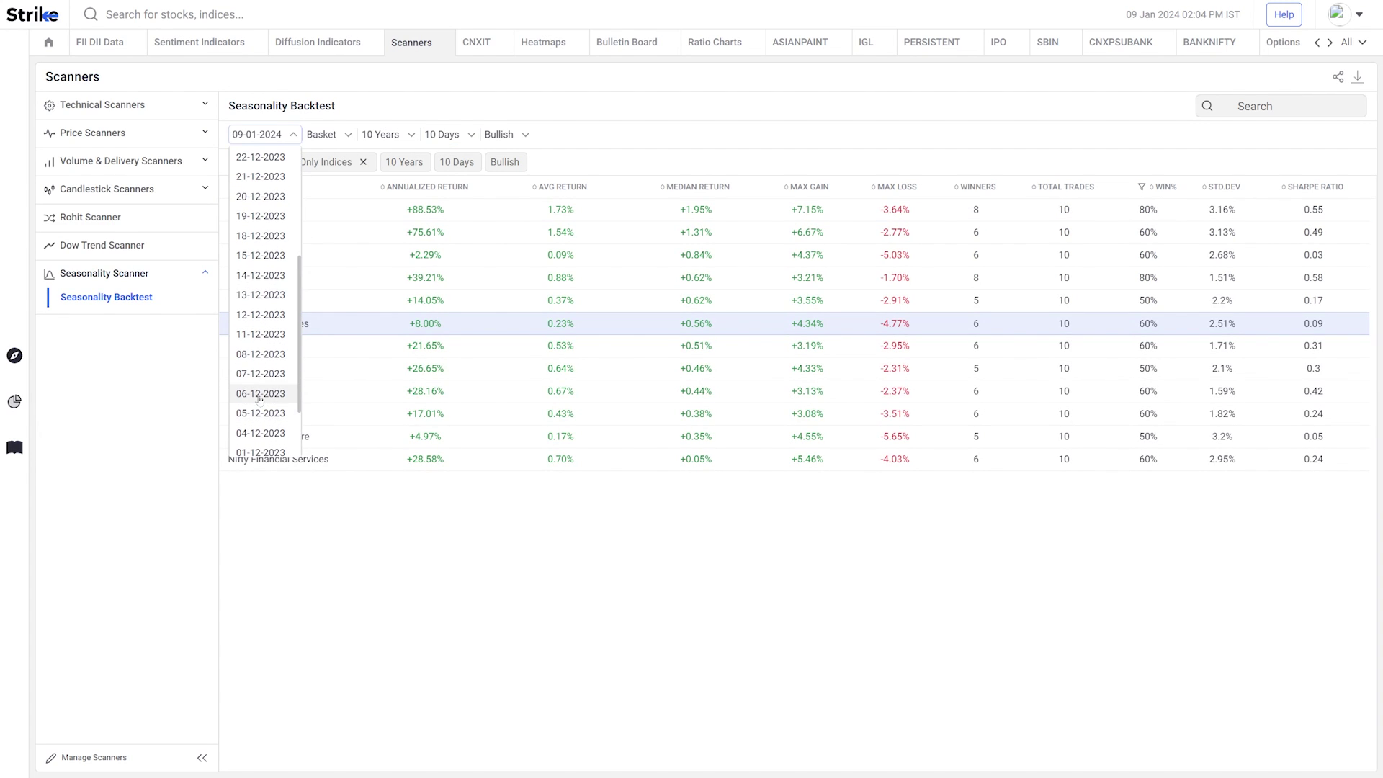
left_click(261, 355)
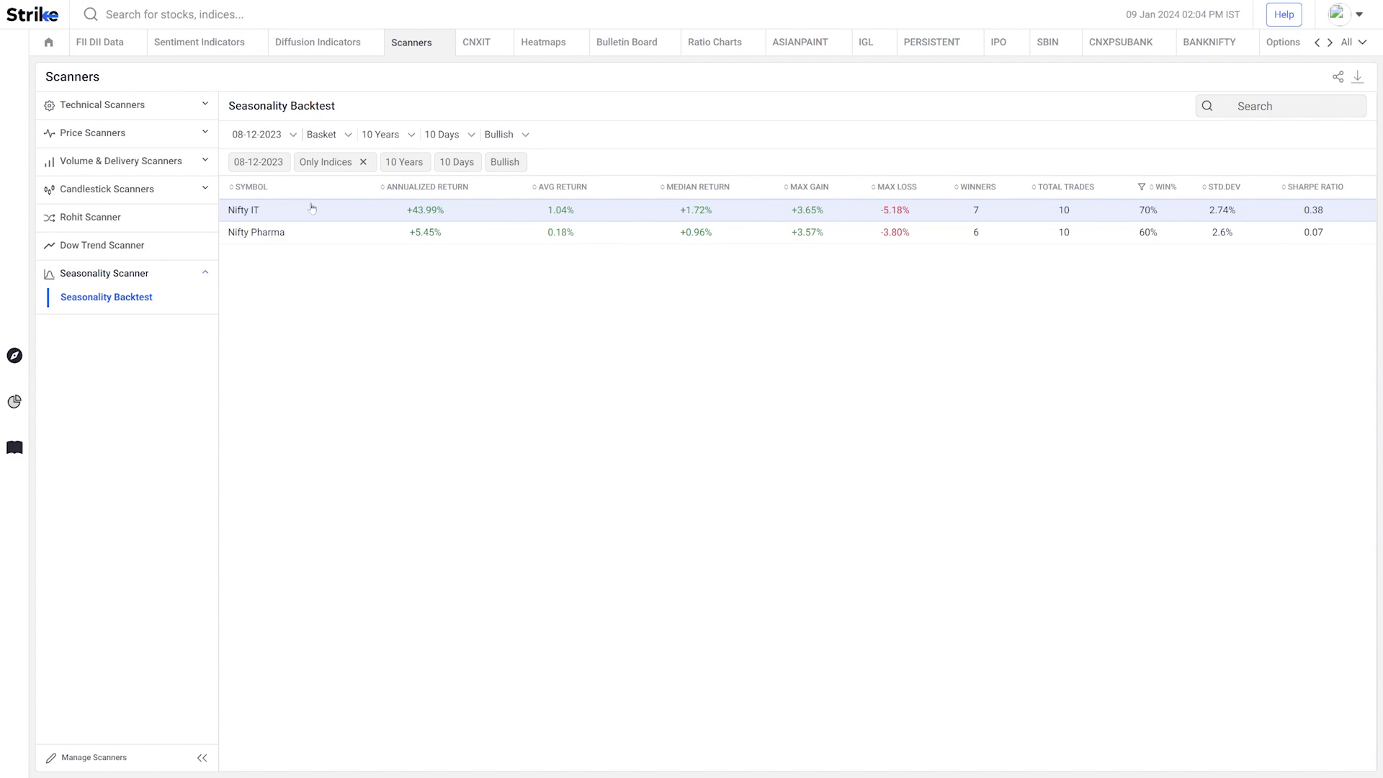
Clear all baskets and limit the scan to the Nifty IT basket
left_click(348, 137)
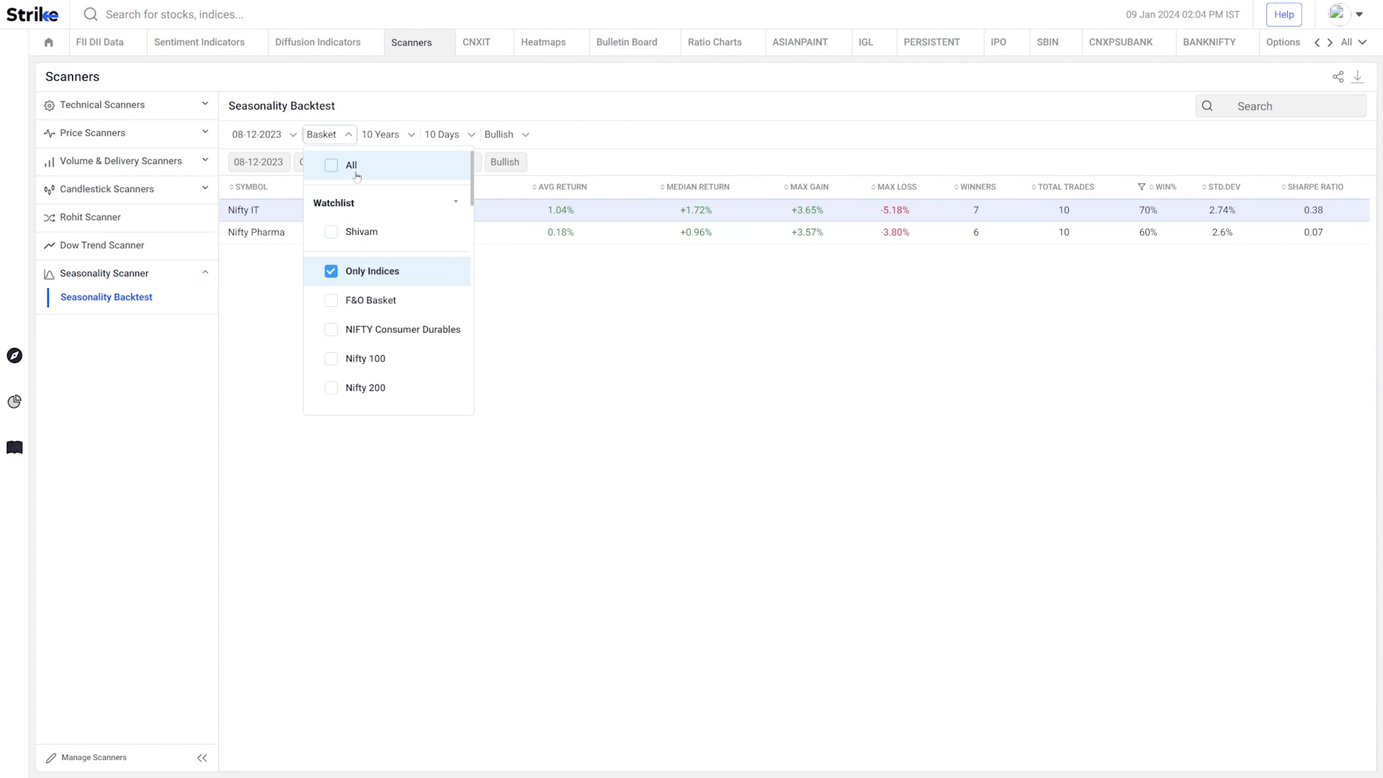
left_click(352, 169)
left_click(352, 169)
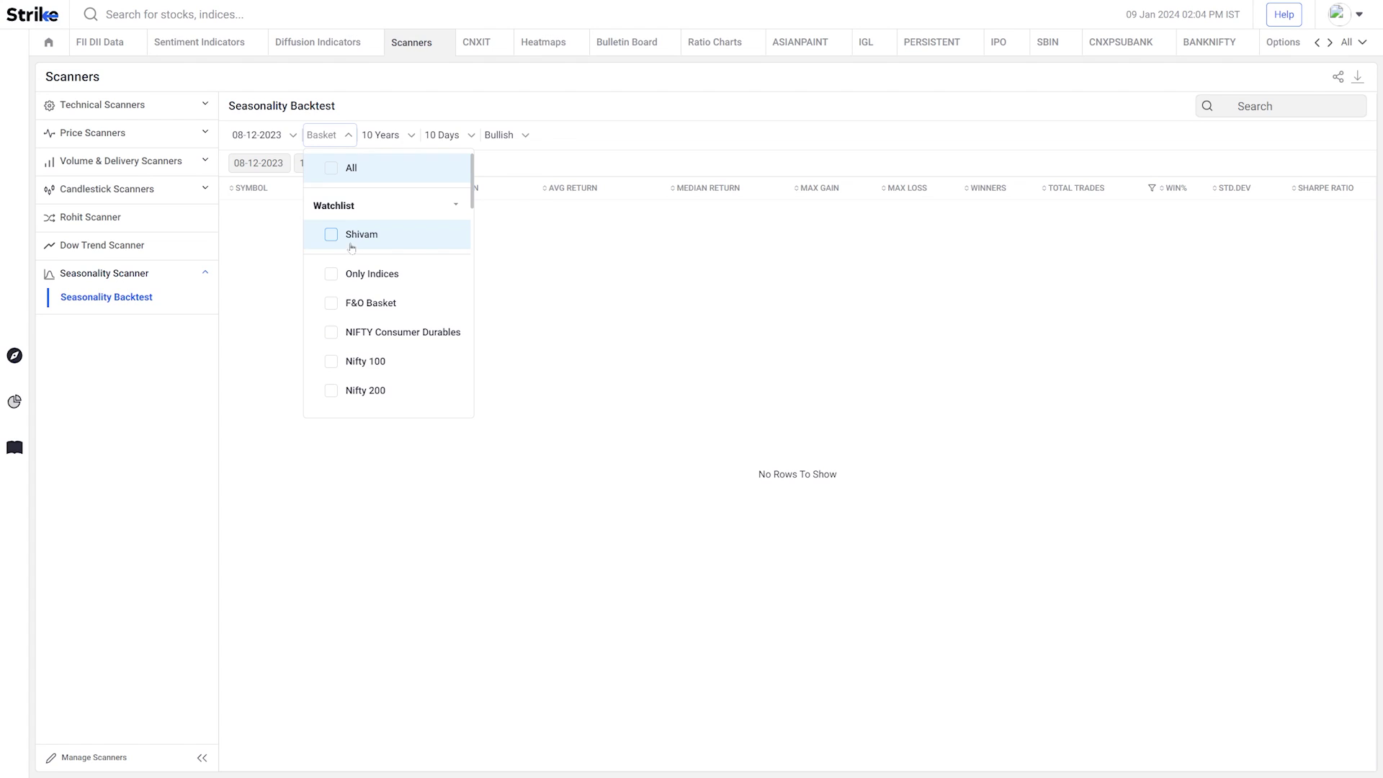
scroll(353, 245, "down", 2)
scroll(396, 324, "down", 2)
scroll(399, 334, "down", 2)
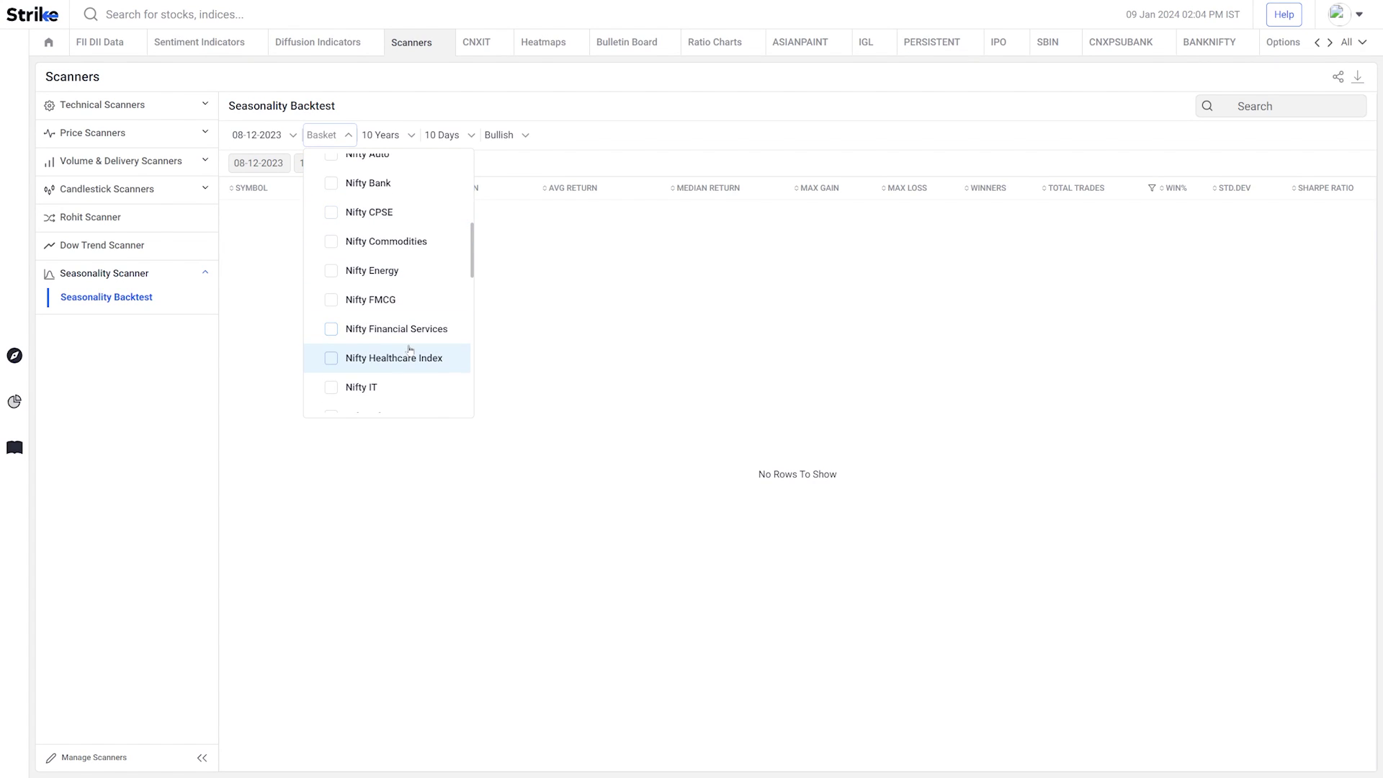
left_click(369, 389)
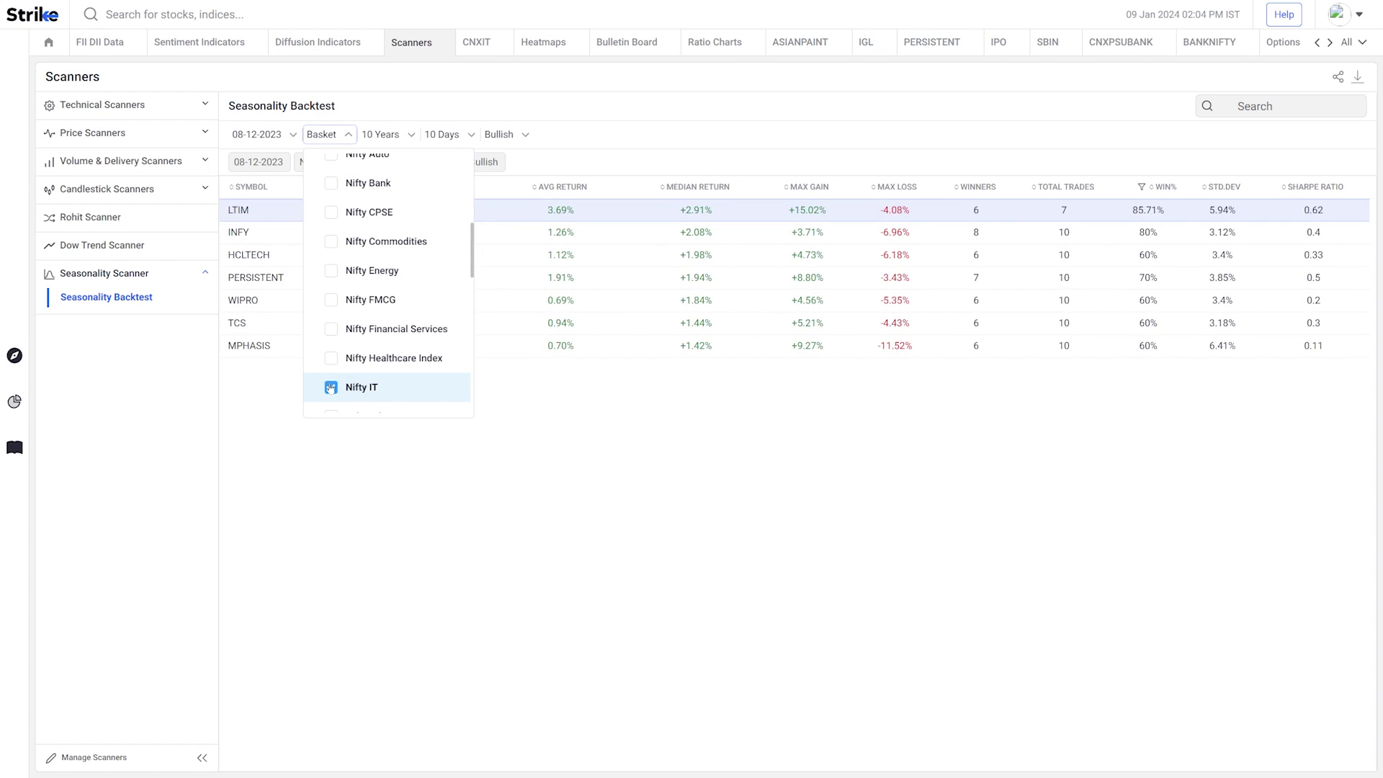
Close the Basket list and sort the Nifty IT stocks by Sharpe Ratio, highest first
left_click(597, 412)
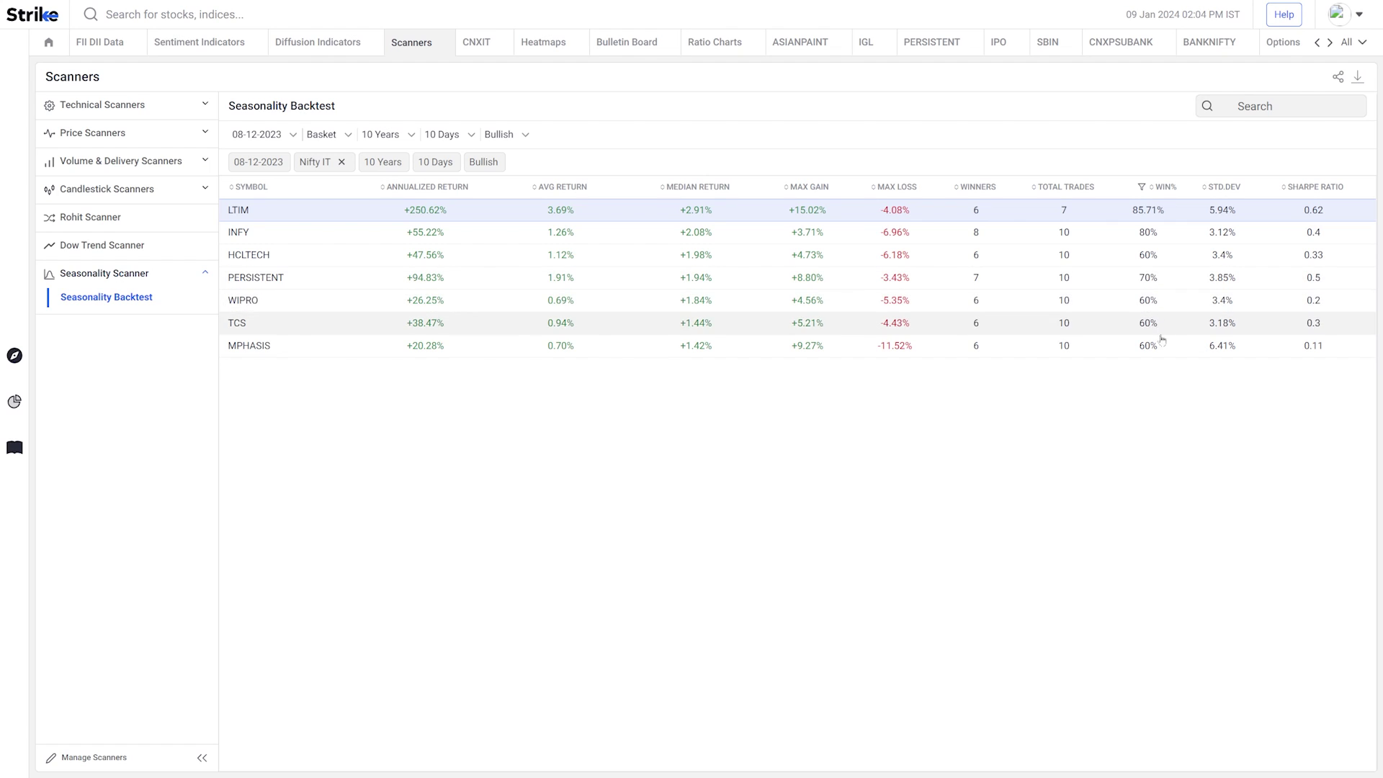
left_click(1323, 189)
left_click(1323, 189)
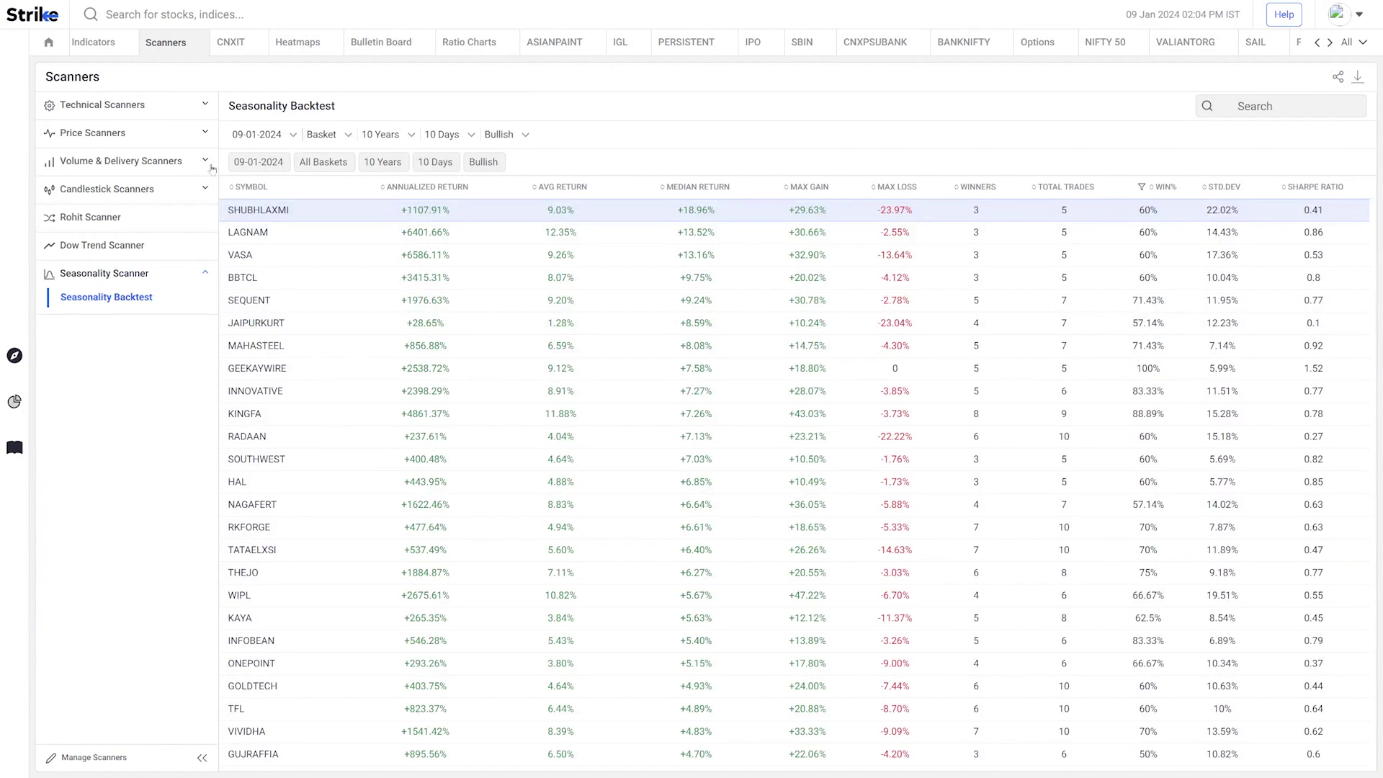
Change the Basket selection from All to only the F&O Basket
left_click(333, 136)
left_click(350, 167)
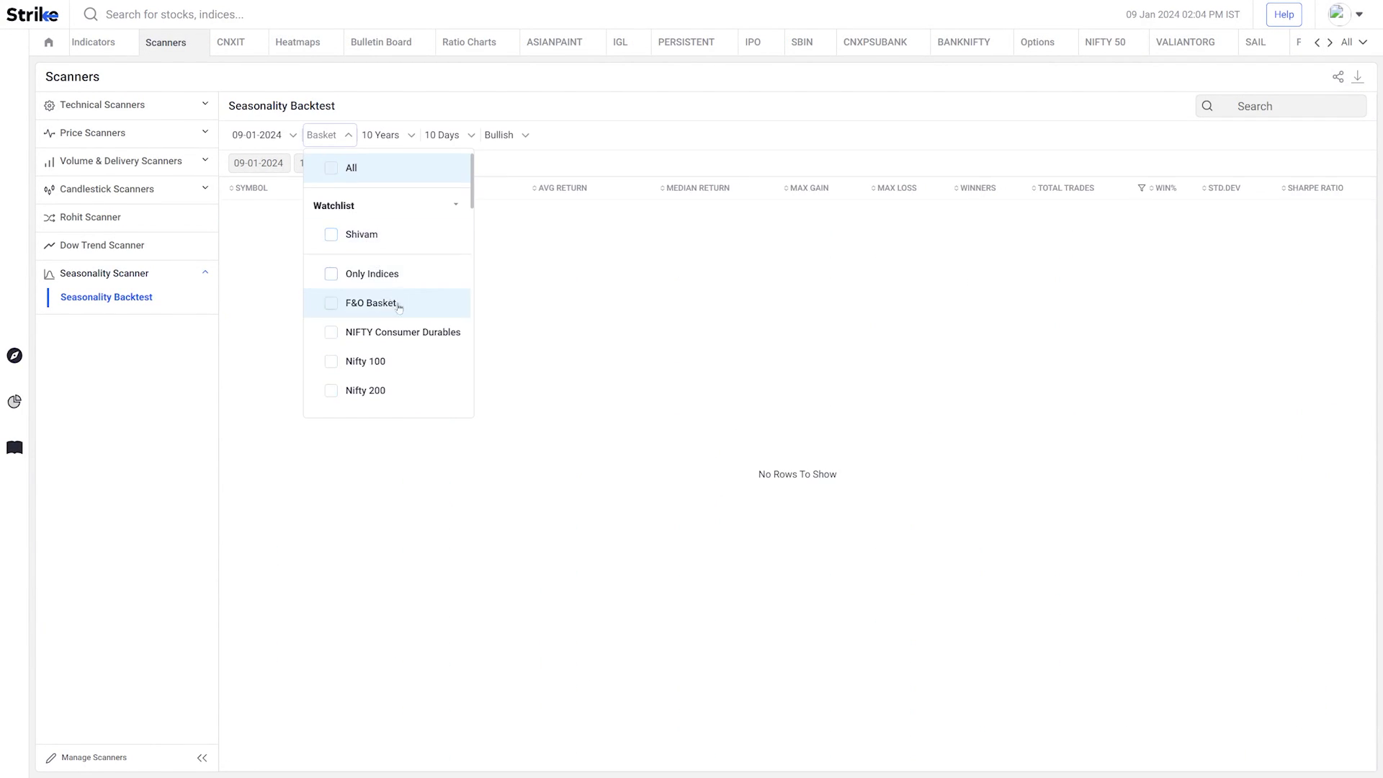
left_click(330, 303)
left_click(556, 303)
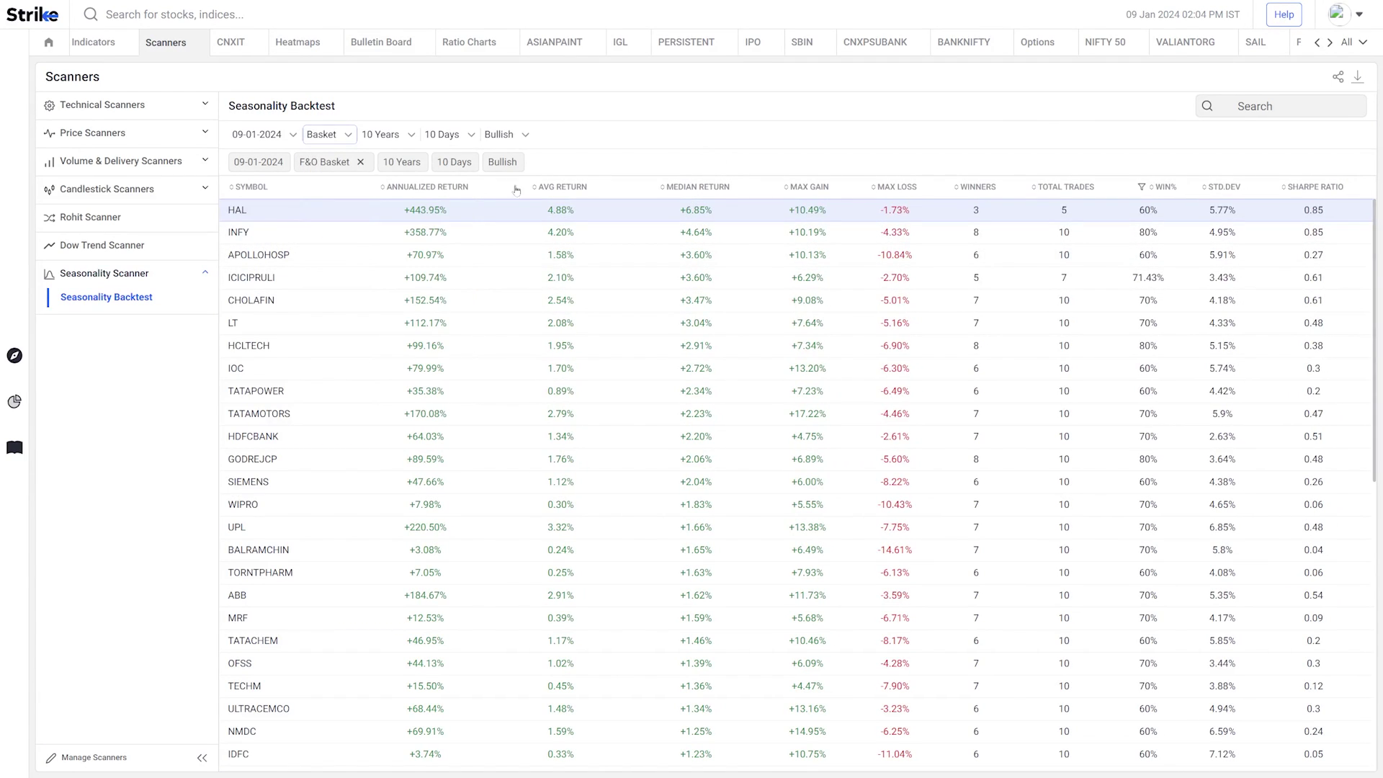